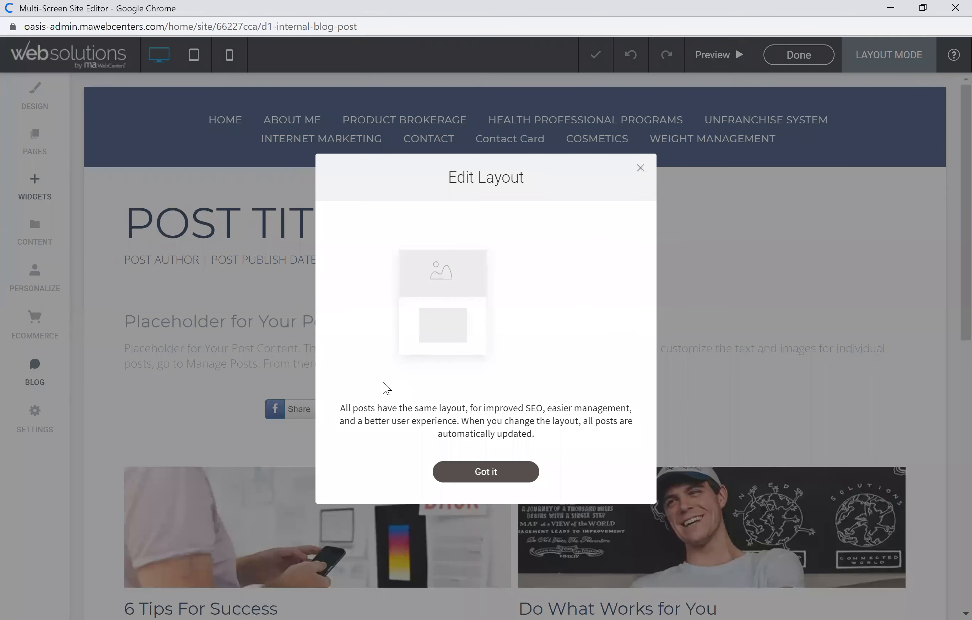
Step: Dismiss the layout notice and exit the blog post layout editor
left_click(641, 168)
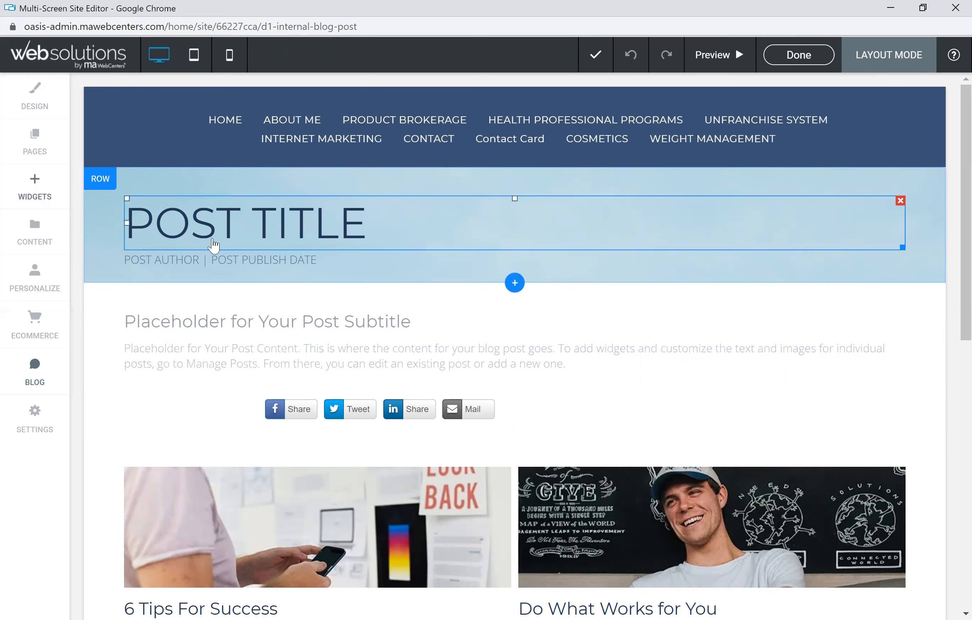
scroll(542, 453, "down", 3)
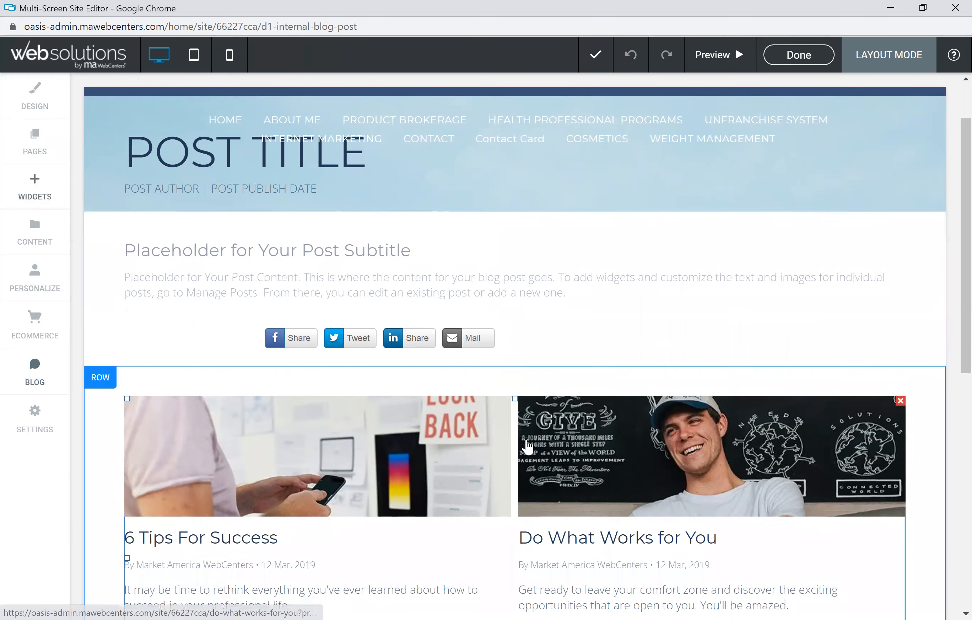
scroll(504, 427, "up", 3)
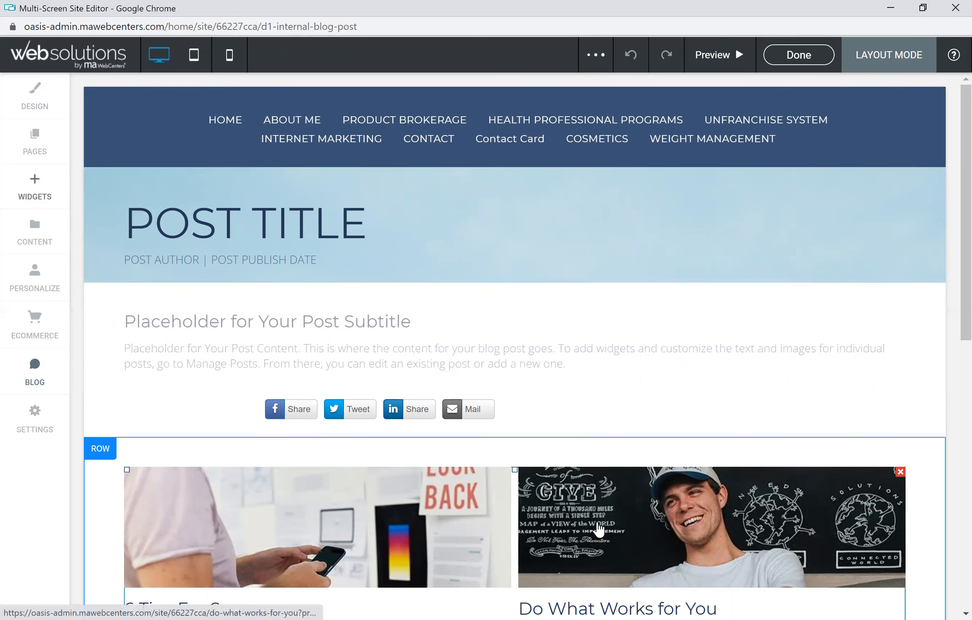
left_click(808, 54)
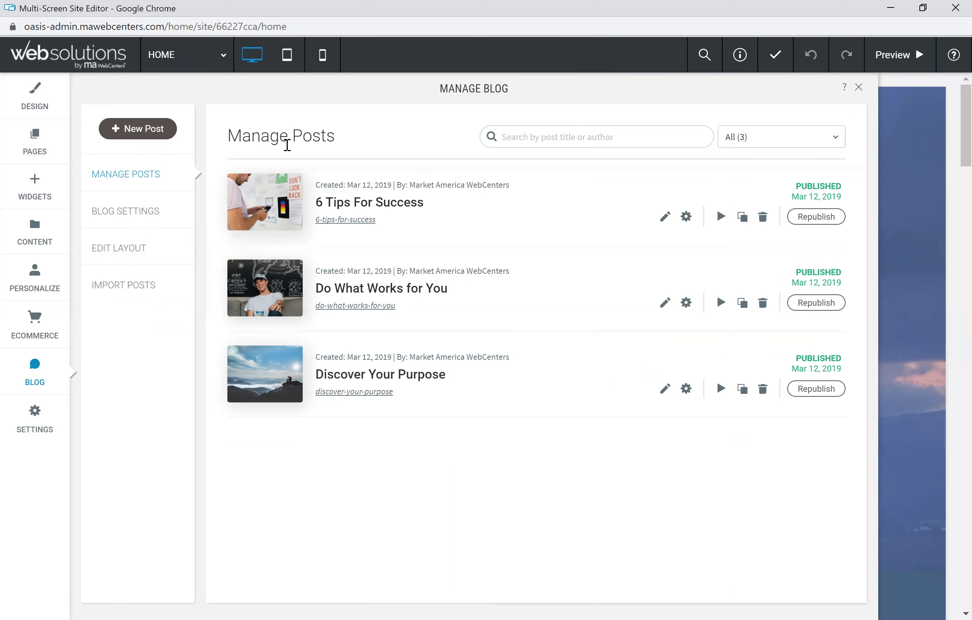
Step: Start a new blog post titled Living the UnFranchise Lifestyle
left_click(141, 133)
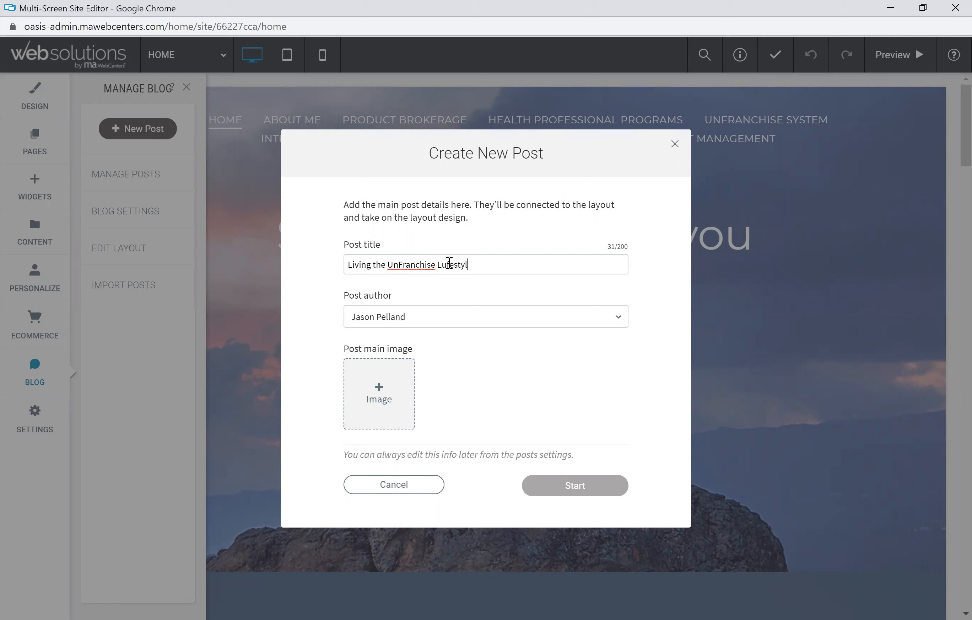
key("BackSpace")
key("BackSpace")
type("if")
Step: Set the post author to the site owner's name from the author list
left_click(410, 318)
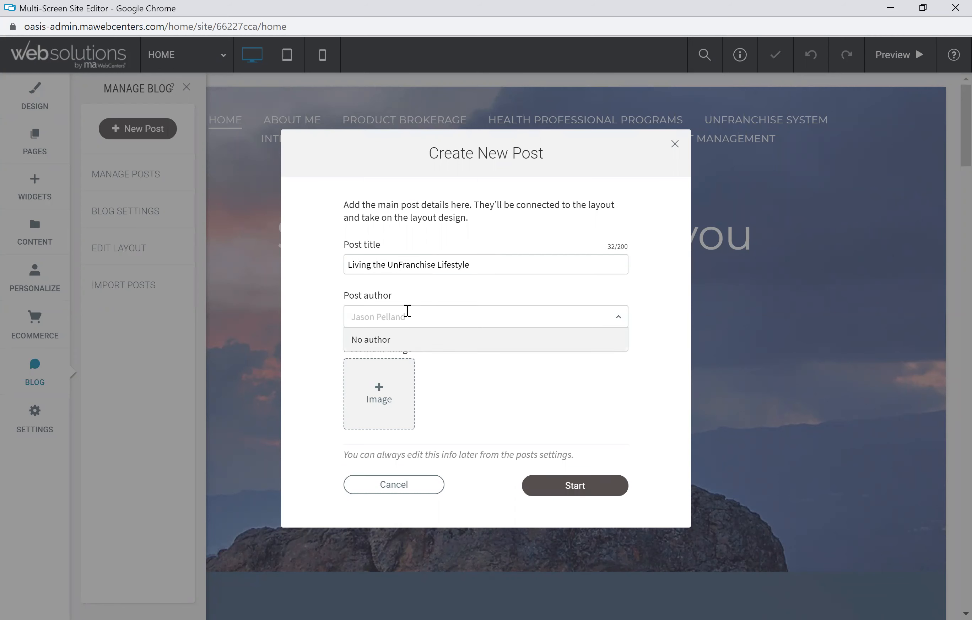
left_click(448, 296)
left_click(423, 318)
left_click(399, 339)
left_click(401, 318)
type("Jason Pe")
key("BackSpace")
key("BackSpace")
key("BackSpace")
key("BackSpace")
key("BackSpace")
key("BackSpace")
type("son")
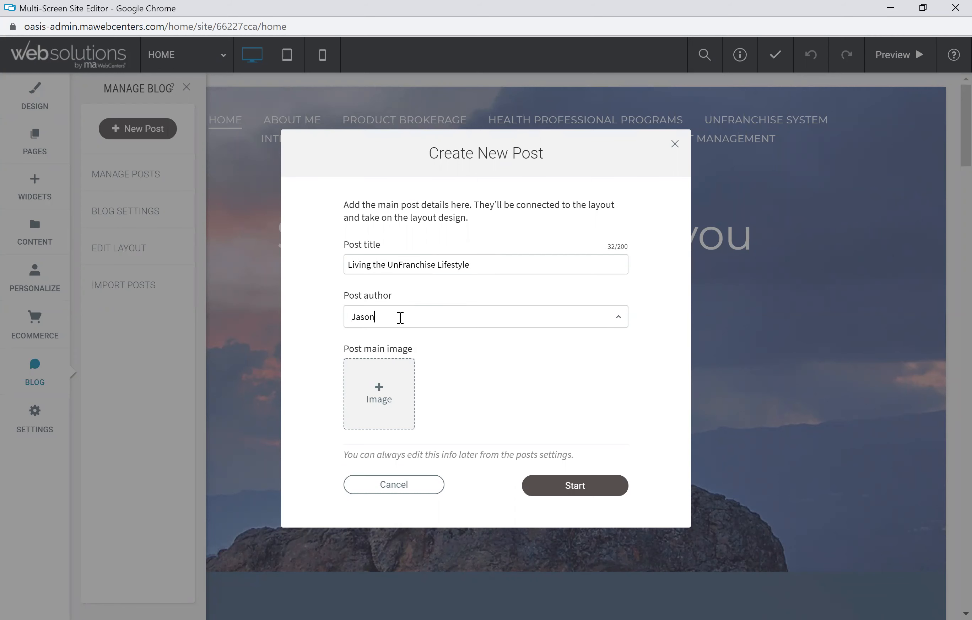
type(" Pelland")
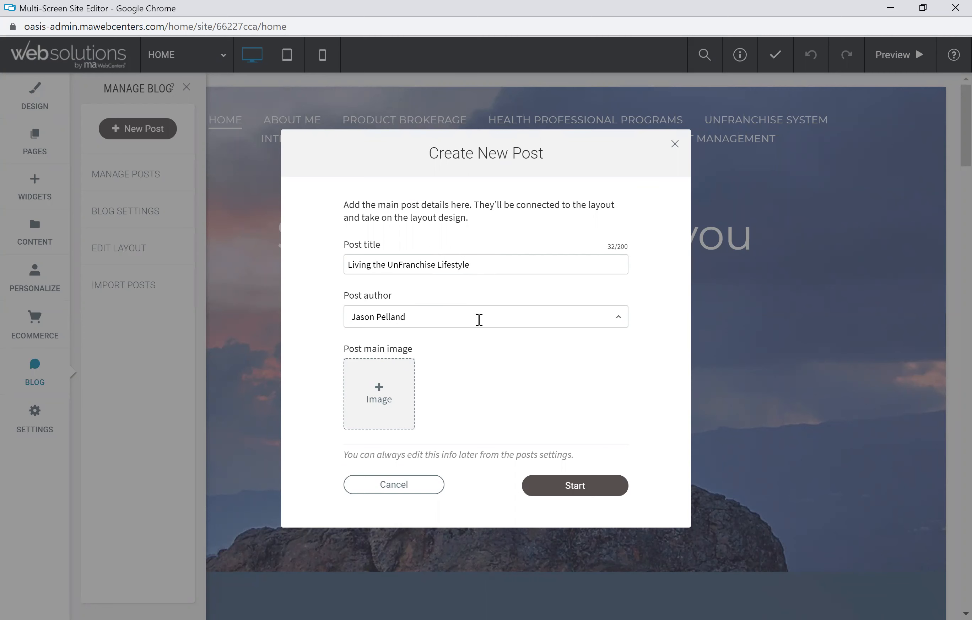
left_click(478, 360)
Step: Choose portrait-smiling-stylish-man-autumn.jpg from site images as the post main image and start the post
left_click(382, 393)
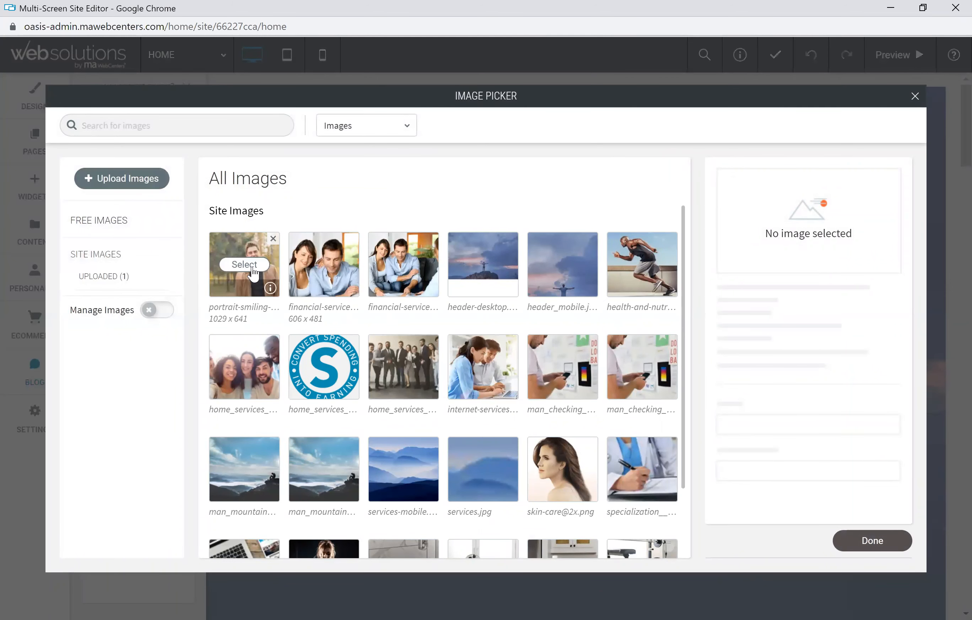
mouse_move(251, 268)
left_click(244, 265)
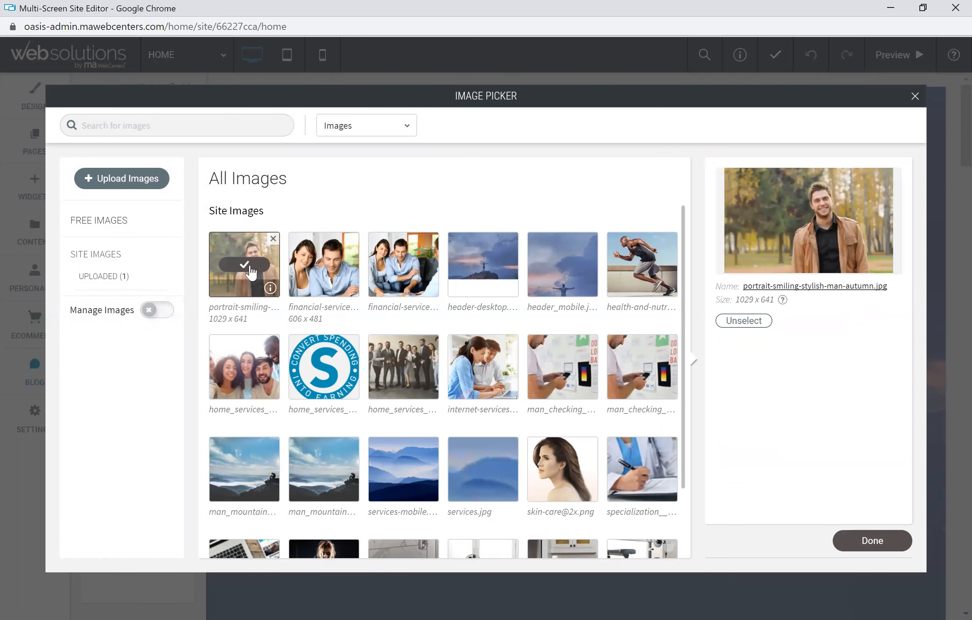
left_click(875, 541)
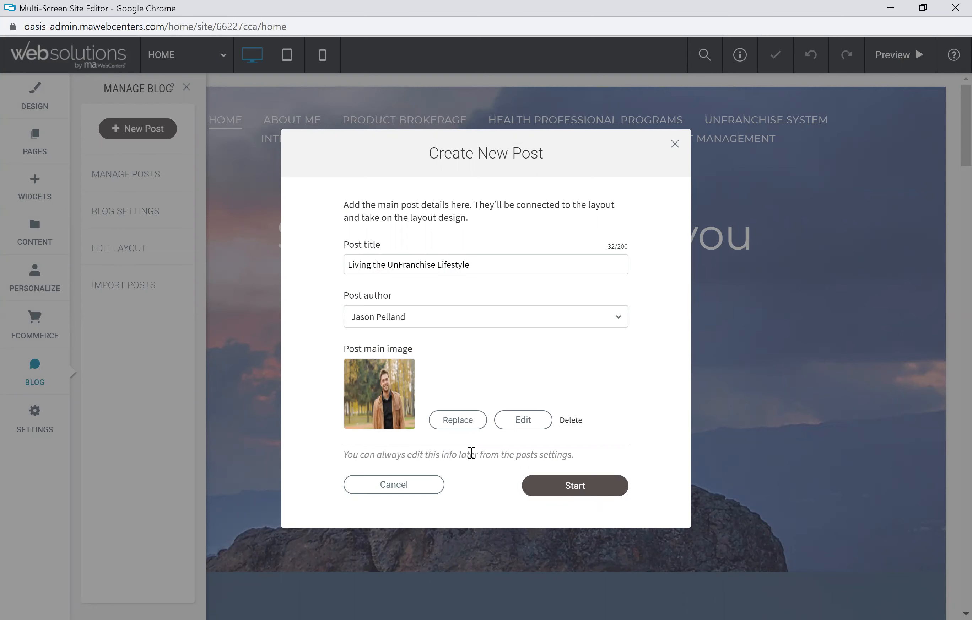
left_click(576, 490)
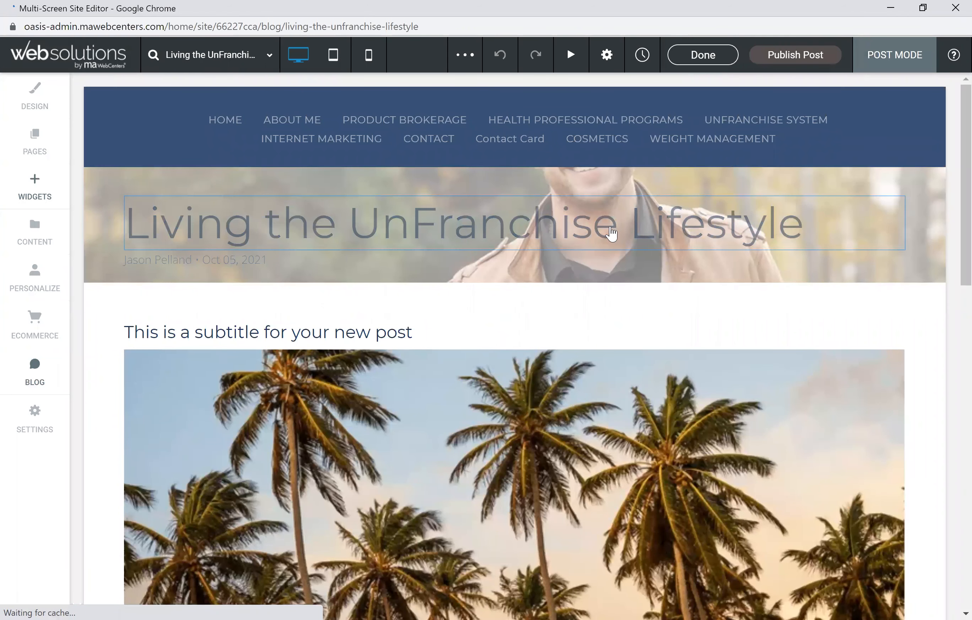
Step: Replace the post subtitle with "The life that most only dream about" and save the text
scroll(327, 265, "down", 2)
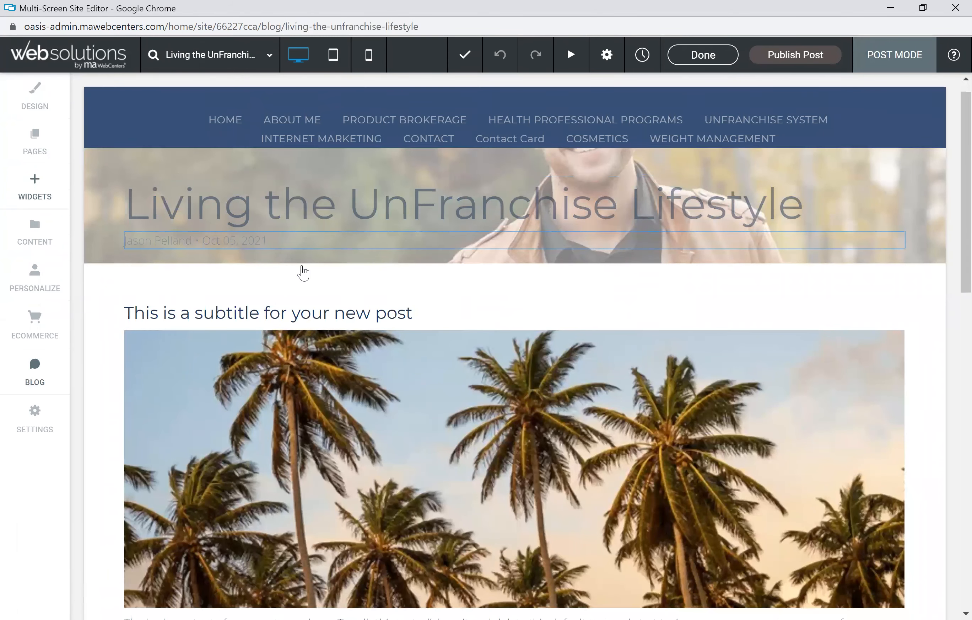
left_click(263, 266)
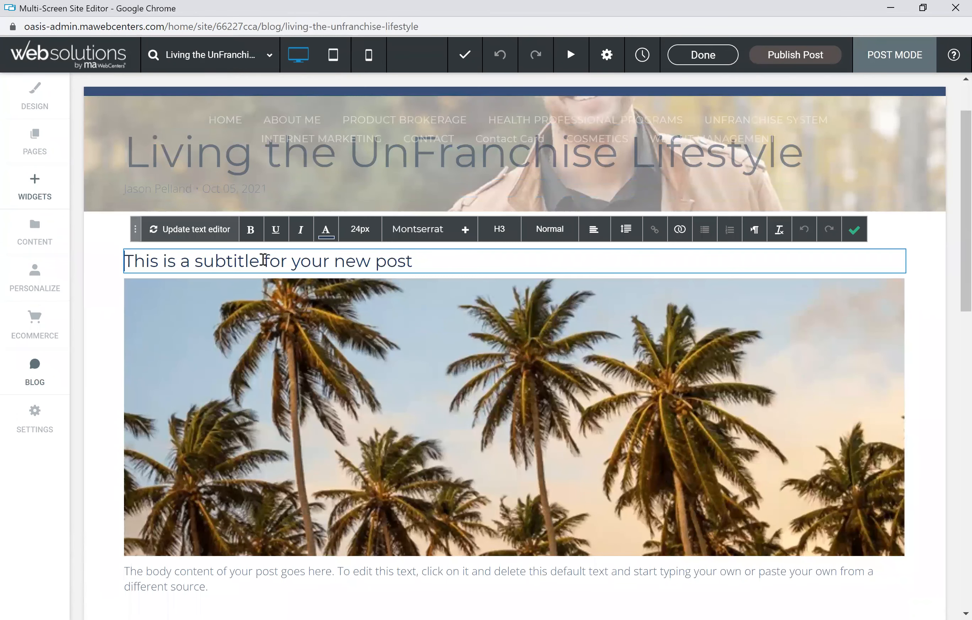
left_click_drag(414, 261, 128, 261)
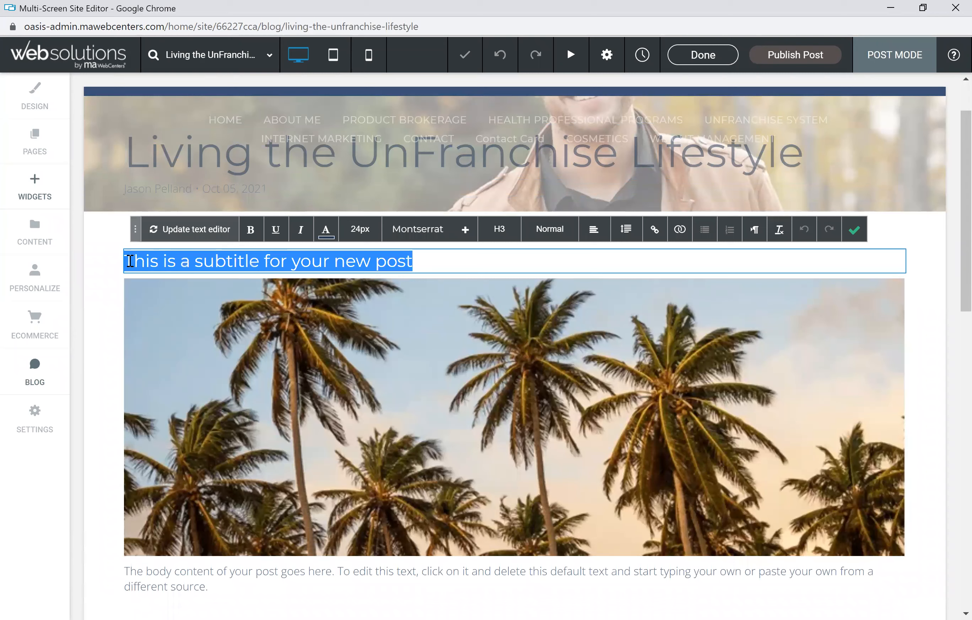
type("The life th")
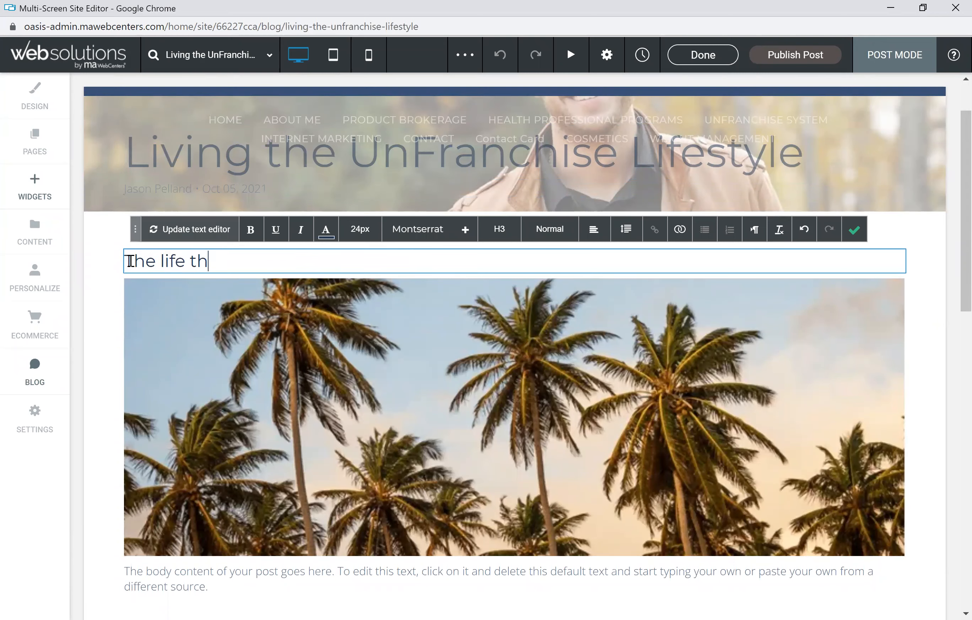
type("at most only dream about")
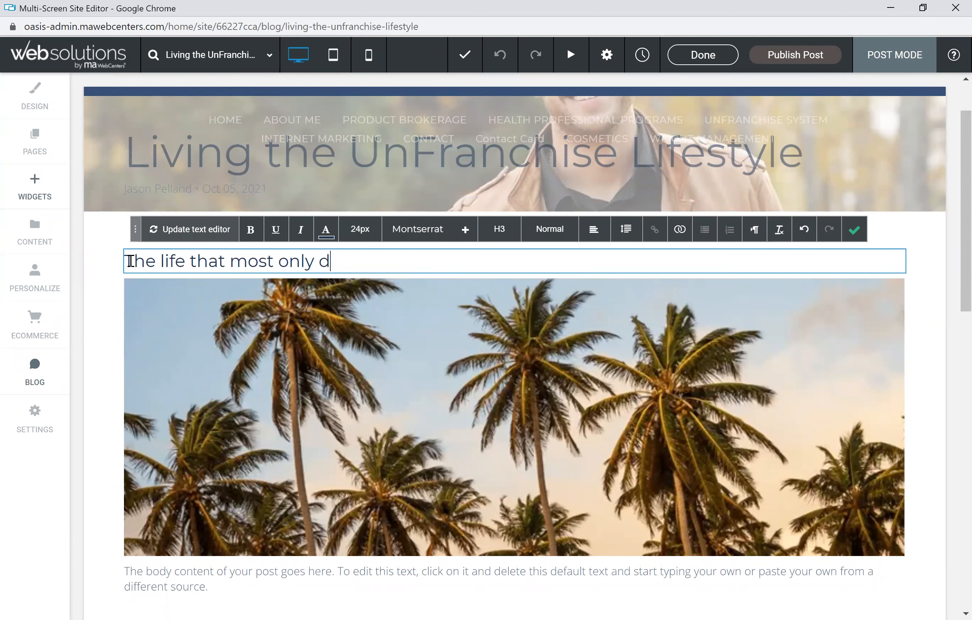
left_click(854, 231)
scroll(433, 415, "down", 3)
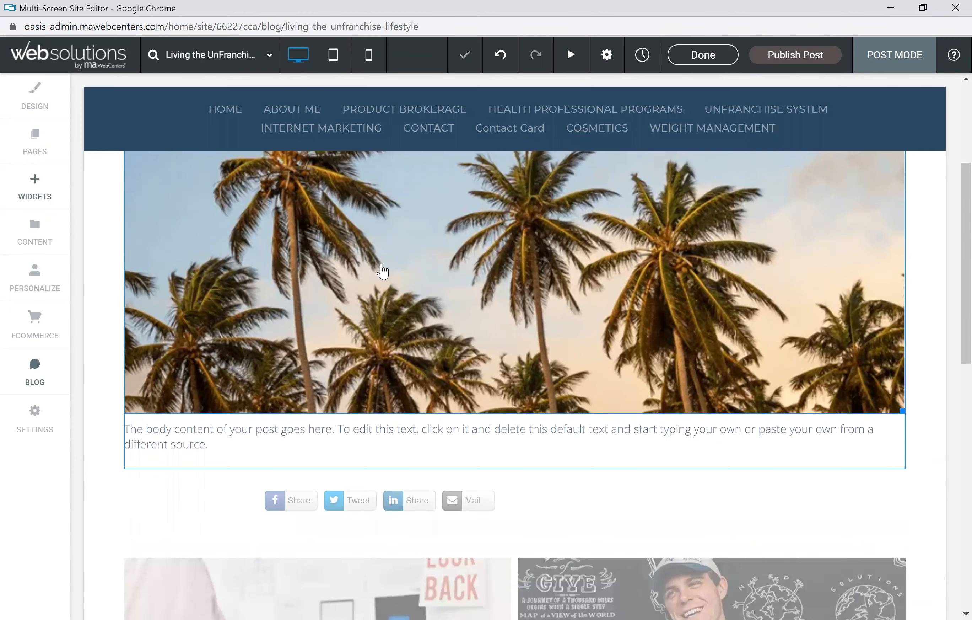
left_click(383, 271)
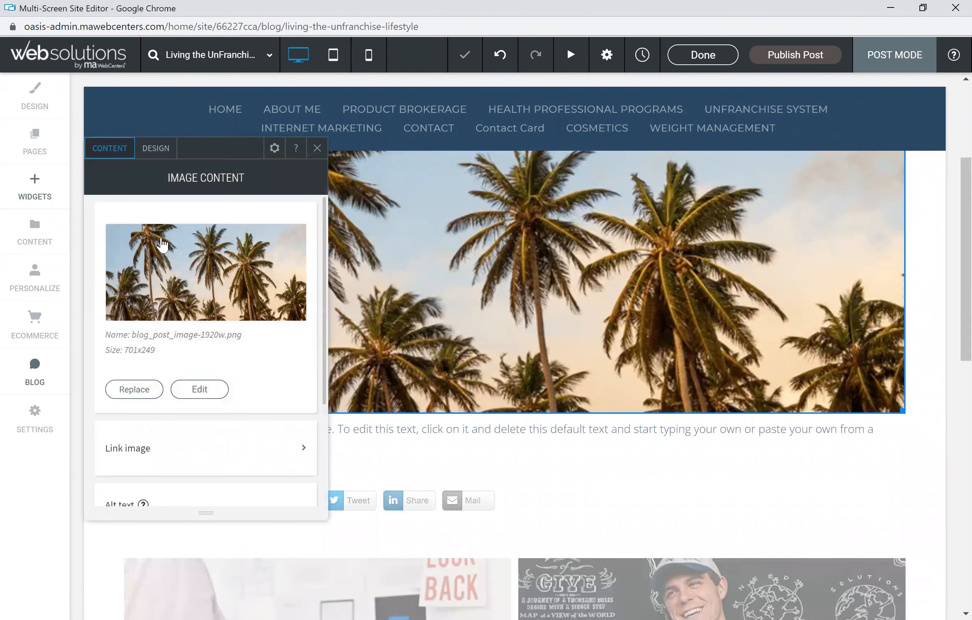
left_click(144, 390)
scroll(407, 386, "down", 5)
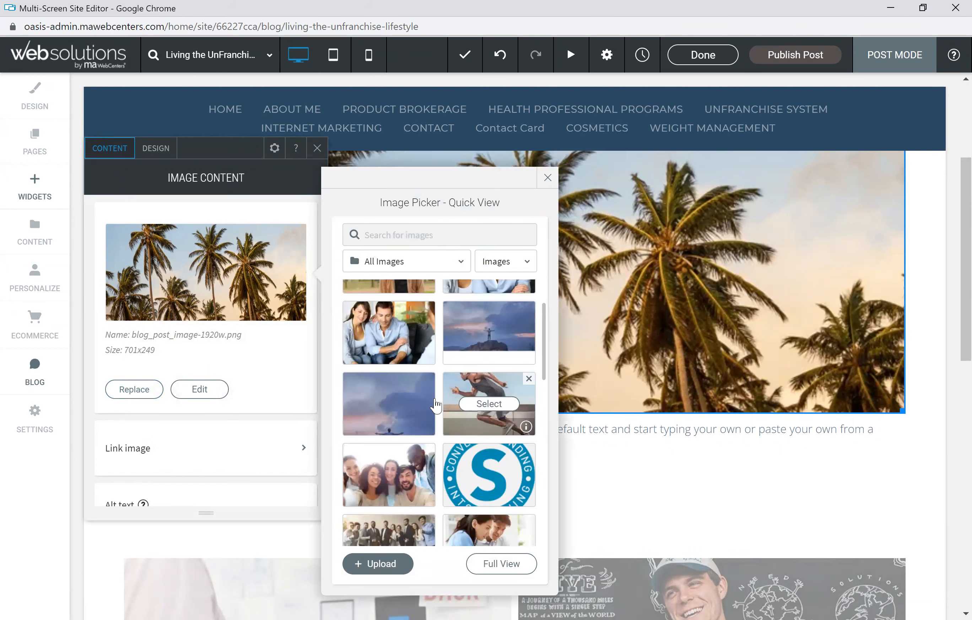
left_click(549, 178)
left_click(317, 148)
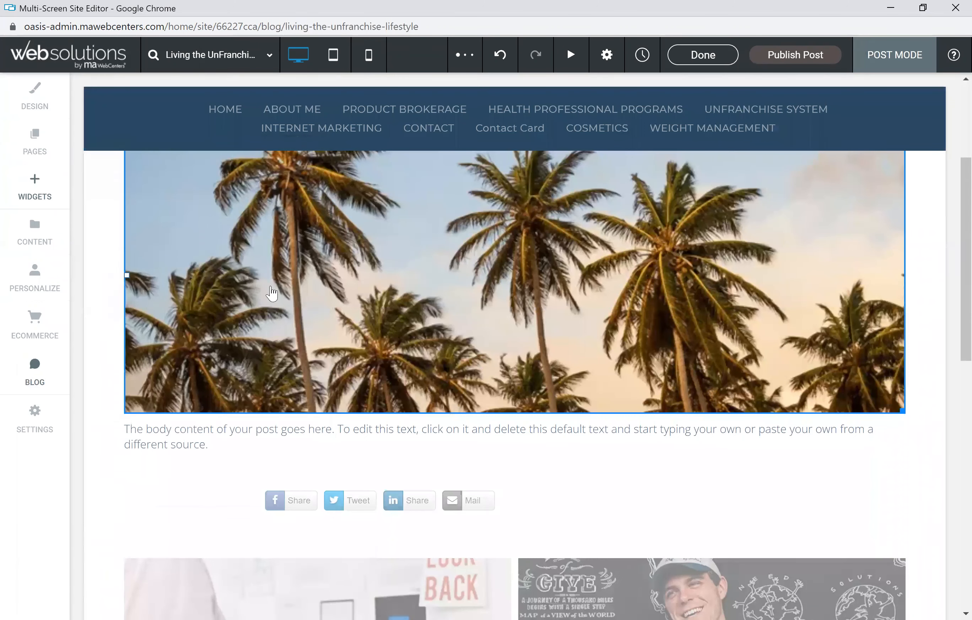
Step: Replace the default body text with a line of placeholder filler text
scroll(195, 348, "down", 4)
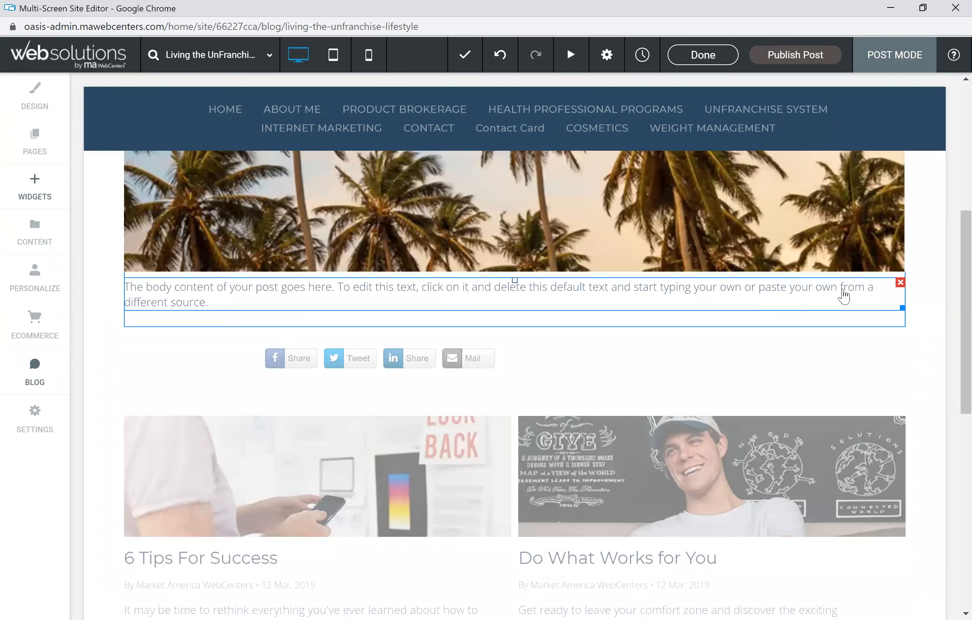
left_click(304, 296)
left_click_drag(191, 302, 128, 286)
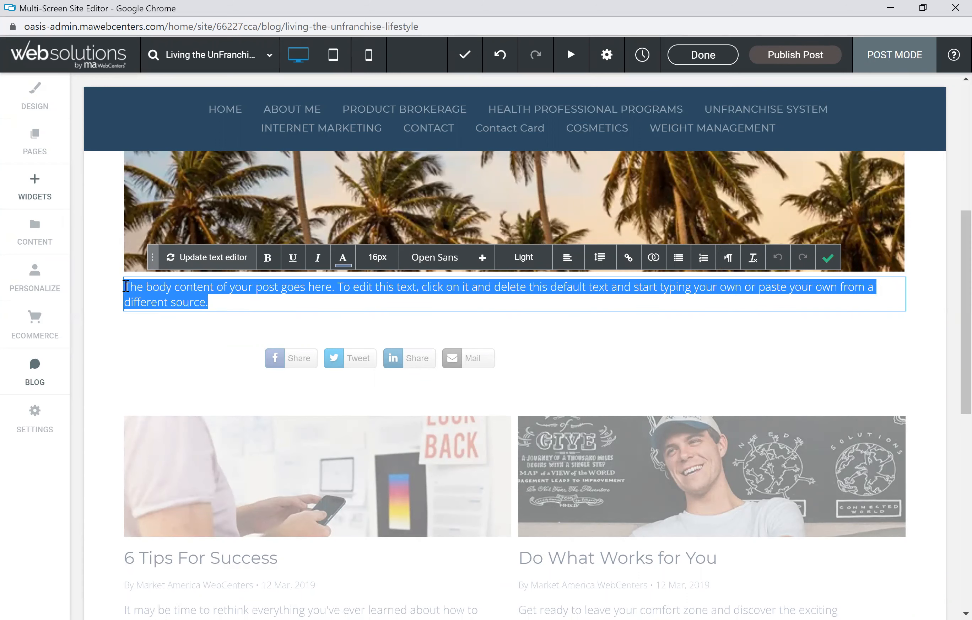
type("alsdjfal")
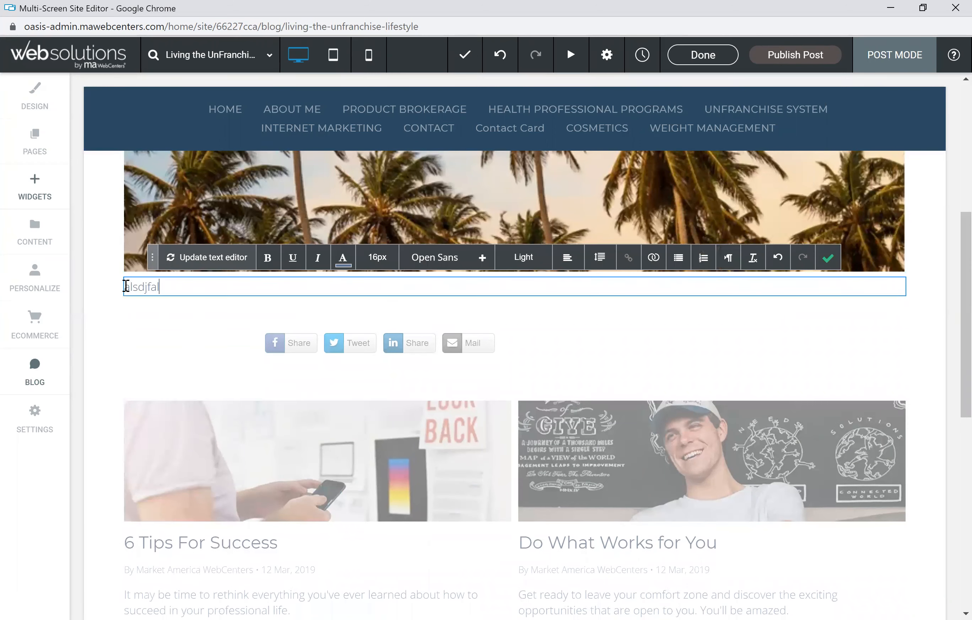
type(";kdjf asdjf; lasjf; lkajdf; kadjf;kadsjf;adsjf;adsjf;jadsfjdas;fj;as")
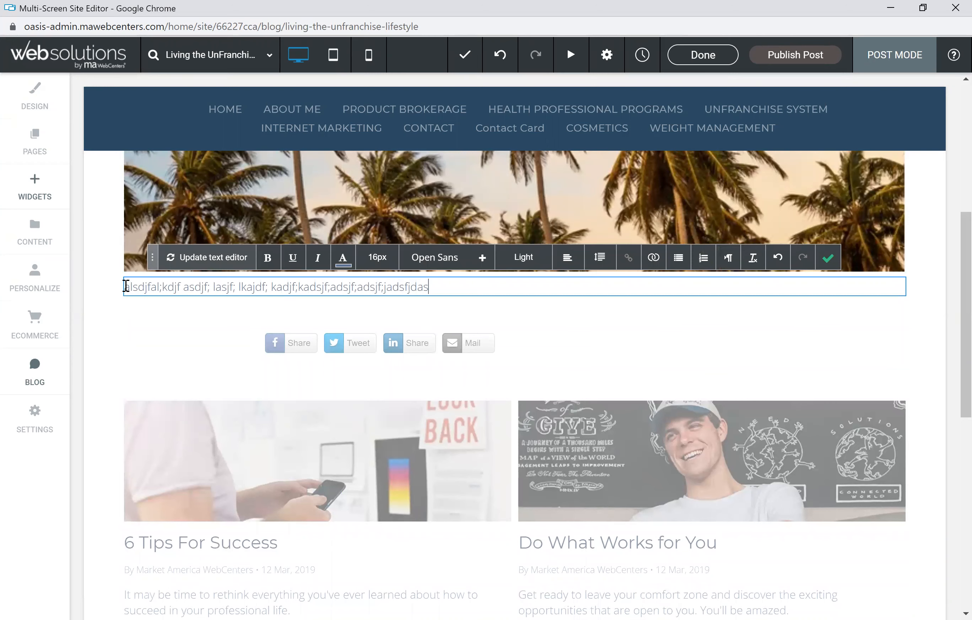
Step: Add three more lines of filler text to the body and save the text edit
key("Return")
type("adlfaldsfjads;jf ;asdjf;ladsj;kfadk;lsfj;kadsjf;adsjf")
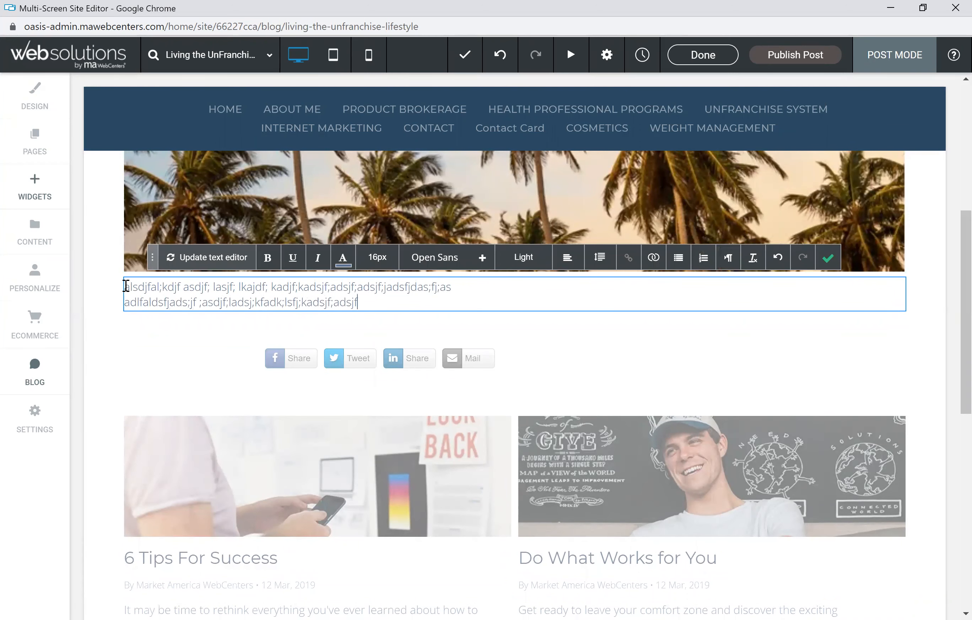
key("Return")
type("asldjfladsjf ;adjsf;ajs;df")
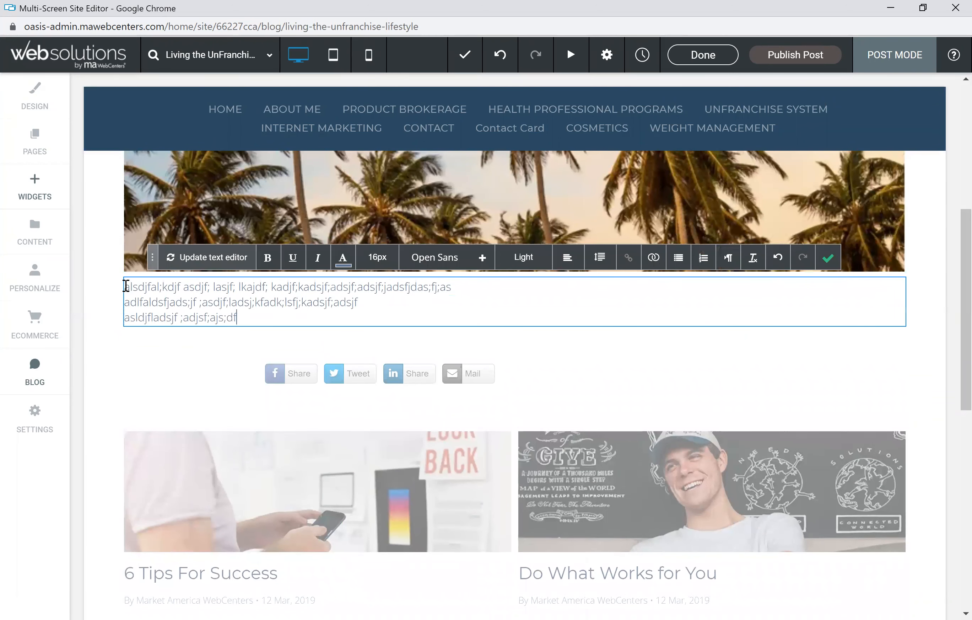
type("ja;sdfj;asdjf;adsjf")
key("Return")
type("klajdf ;ajdf;lajdf;dajf;adjsfjadsf;dsajfadsk")
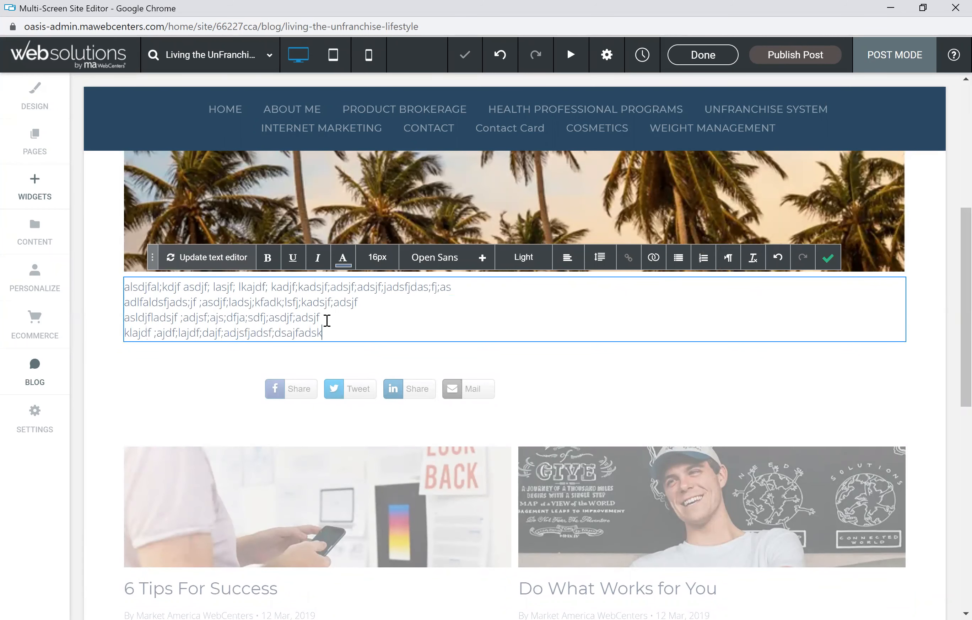
left_click_drag(346, 331, 245, 323)
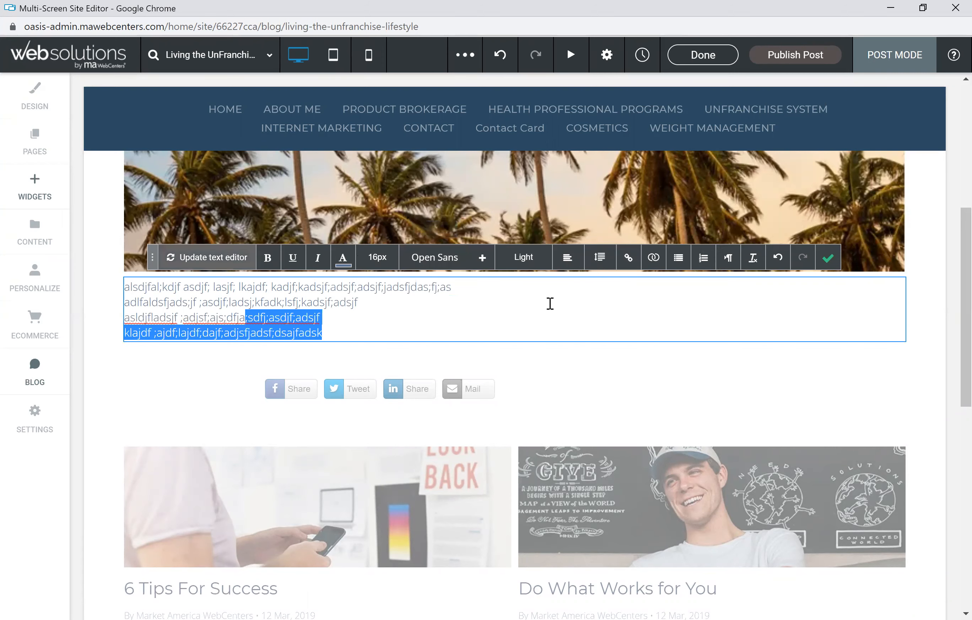
left_click(832, 261)
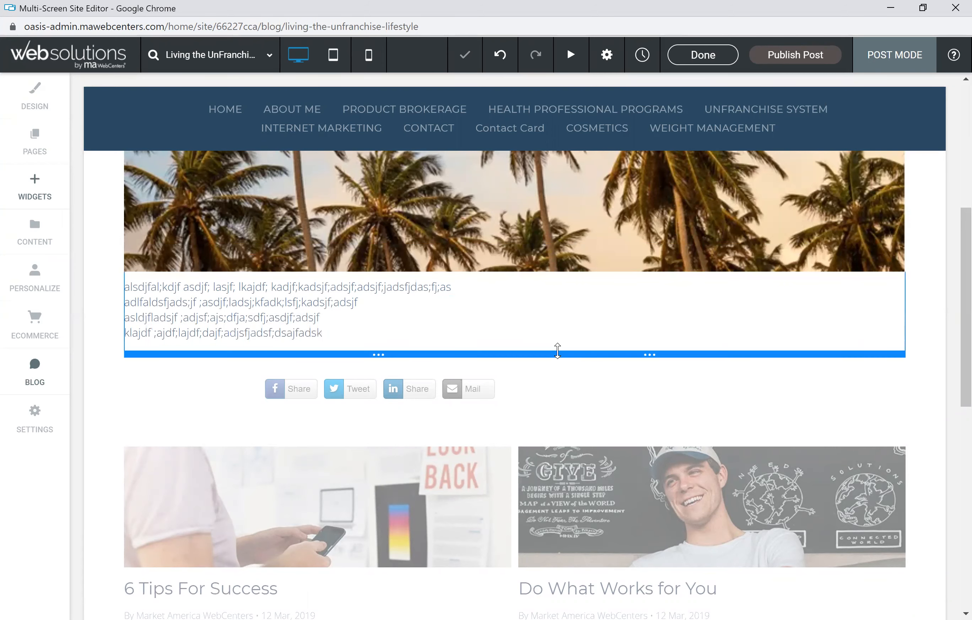
Step: Leave the post editor and publish the Living the UnFranchise Lifestyle post from the post list
scroll(427, 319, "up", 4)
scroll(427, 318, "up", 4)
scroll(429, 317, "down", 10)
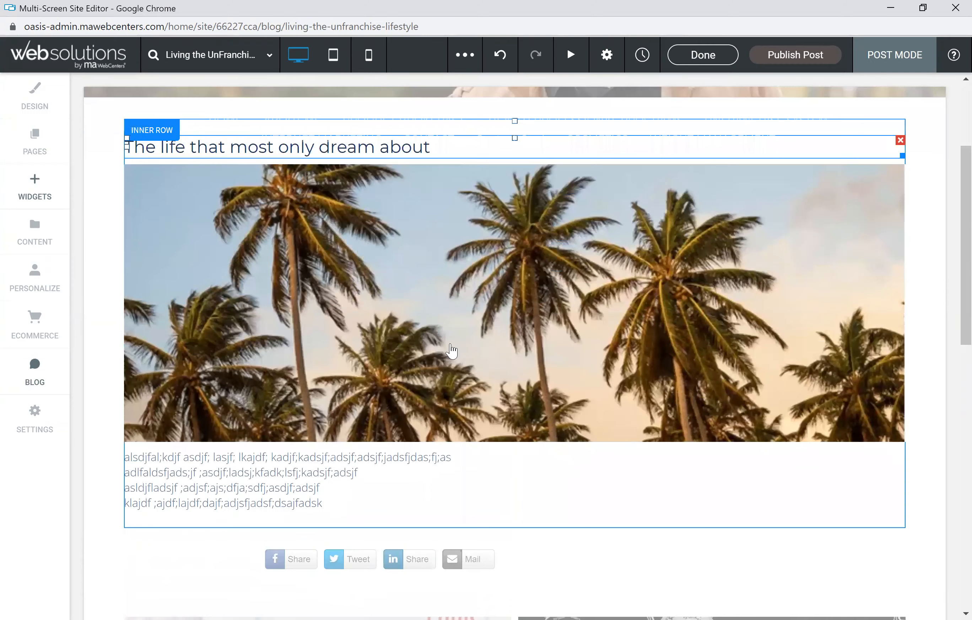
scroll(556, 395, "down", 5)
scroll(556, 392, "up", 11)
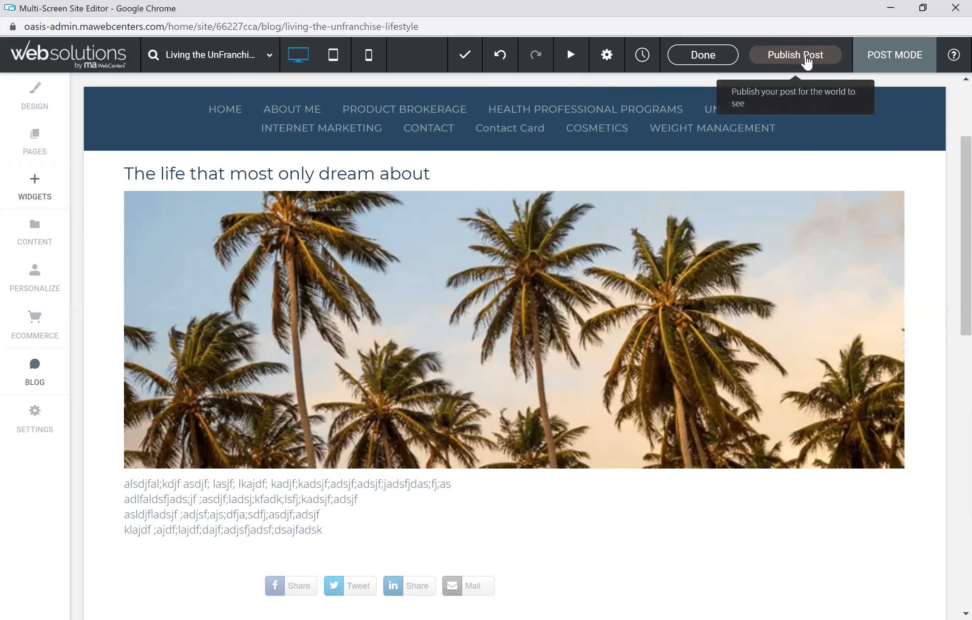
left_click(703, 57)
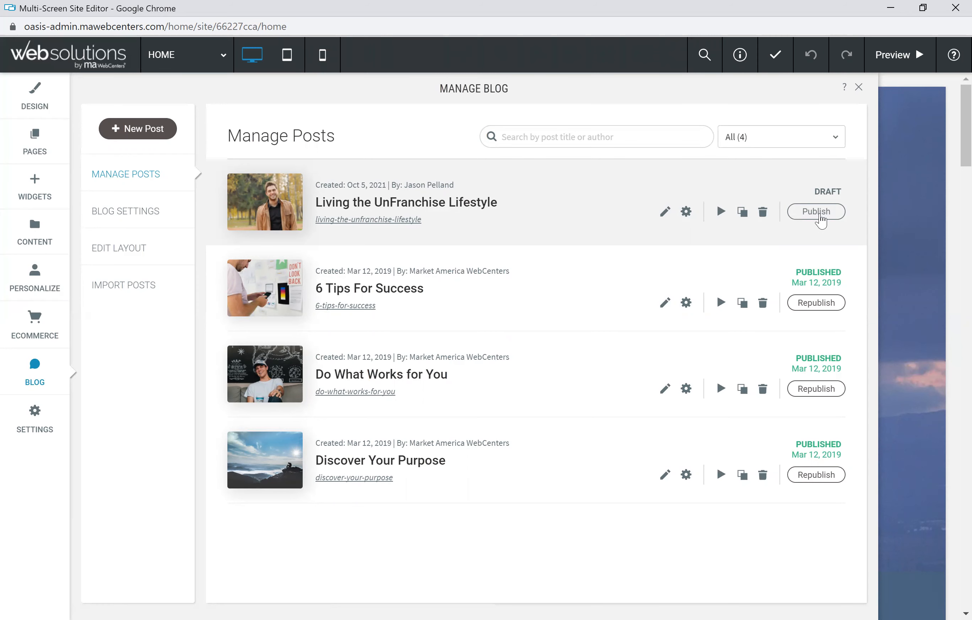
left_click(821, 221)
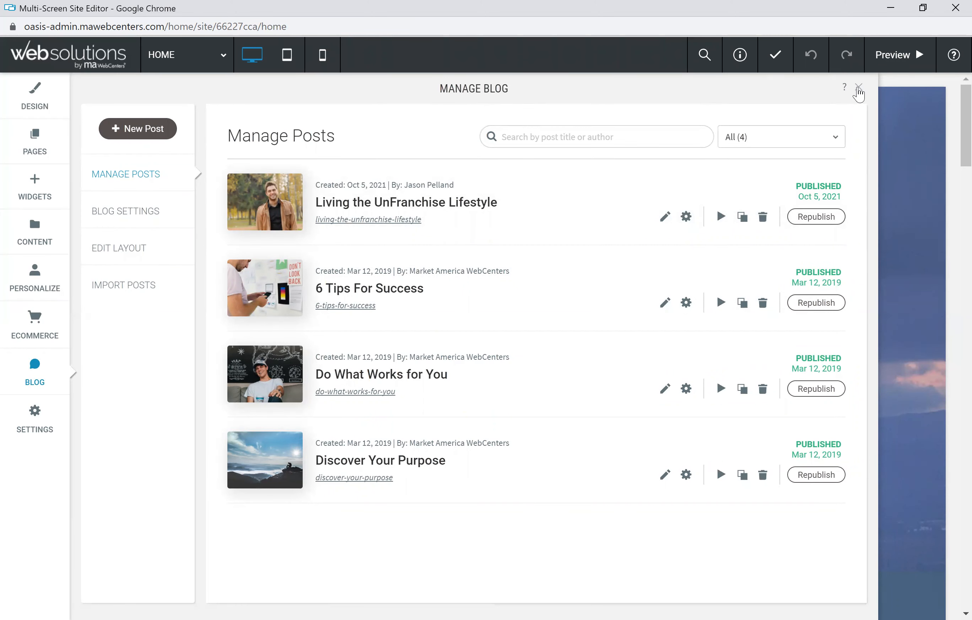
Step: Close the blog manager and look through the home page content
left_click(860, 88)
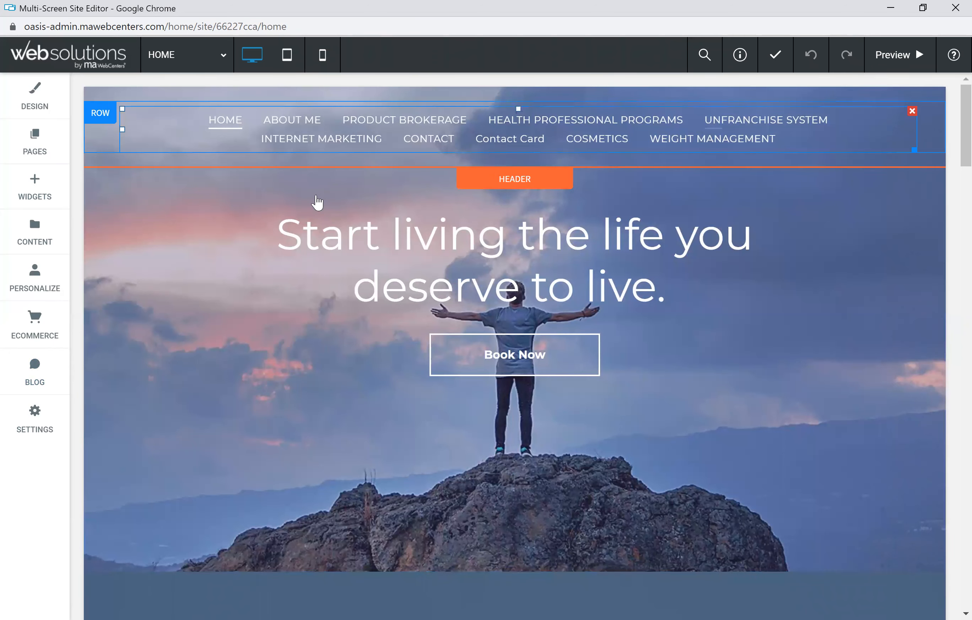
scroll(180, 233, "down", 8)
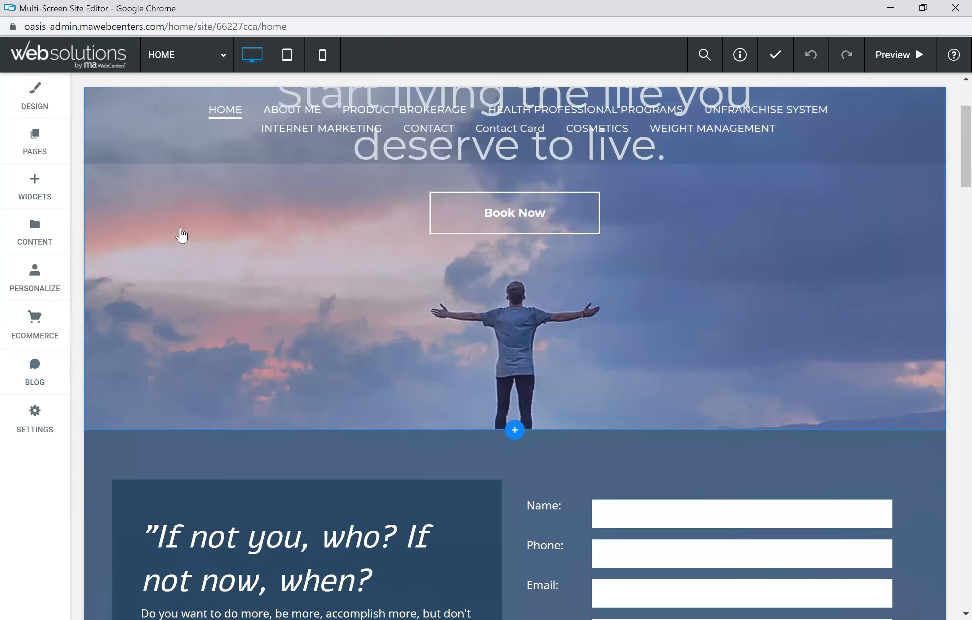
scroll(180, 225, "down", 10)
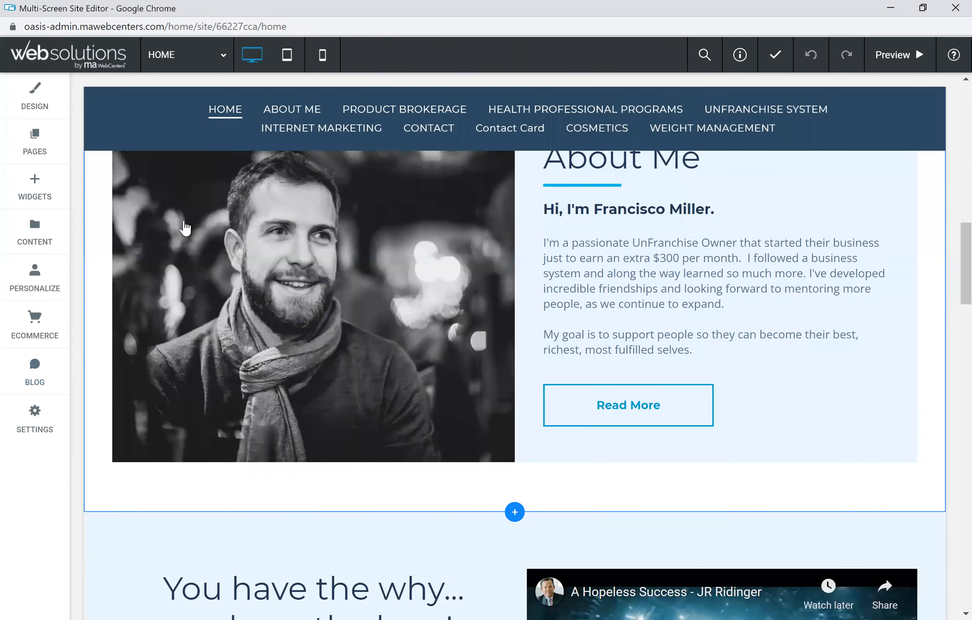
scroll(206, 225, "down", 8)
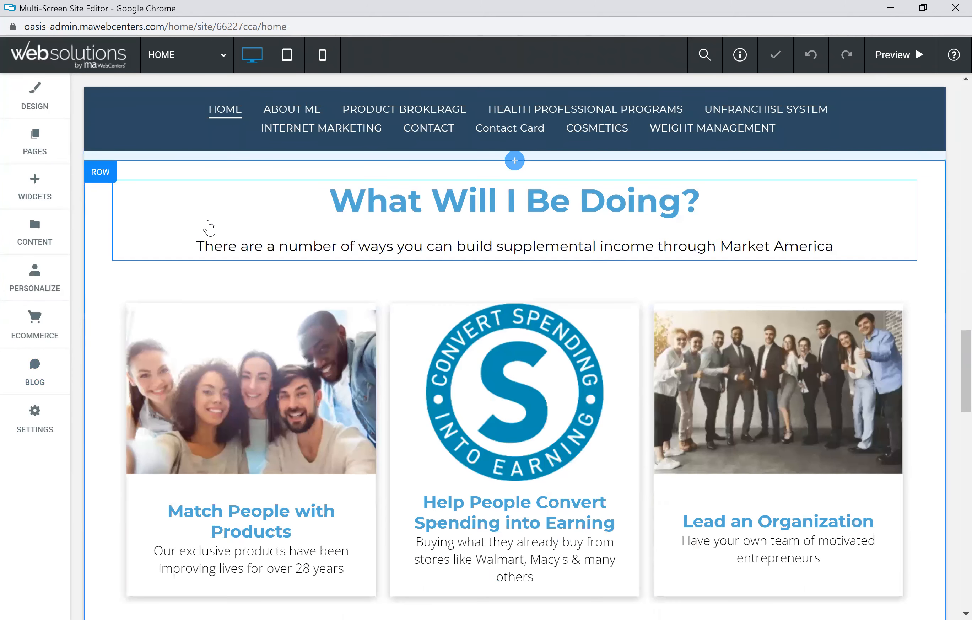
scroll(212, 225, "down", 15)
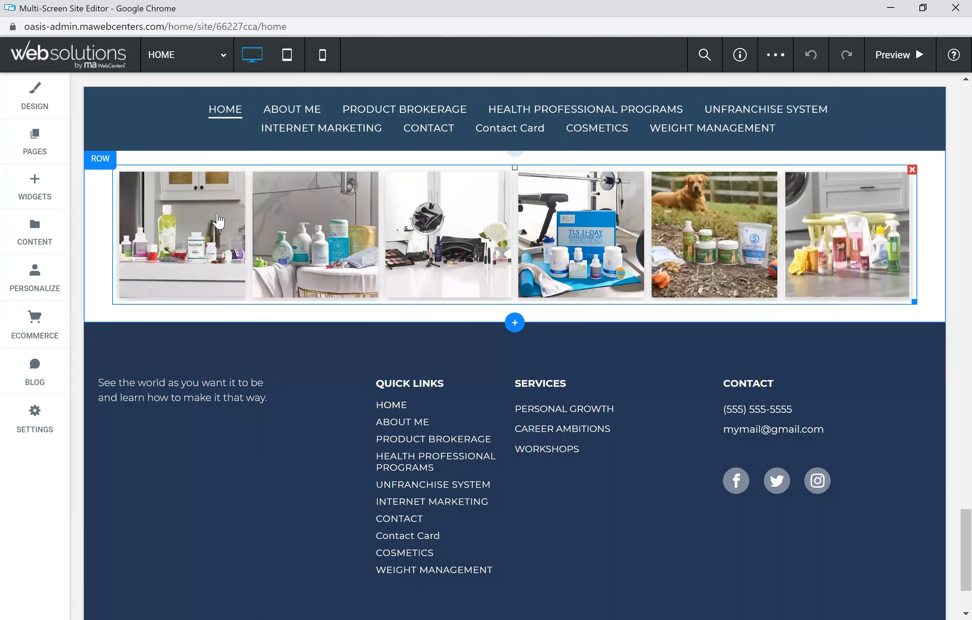
scroll(219, 221, "up", 10)
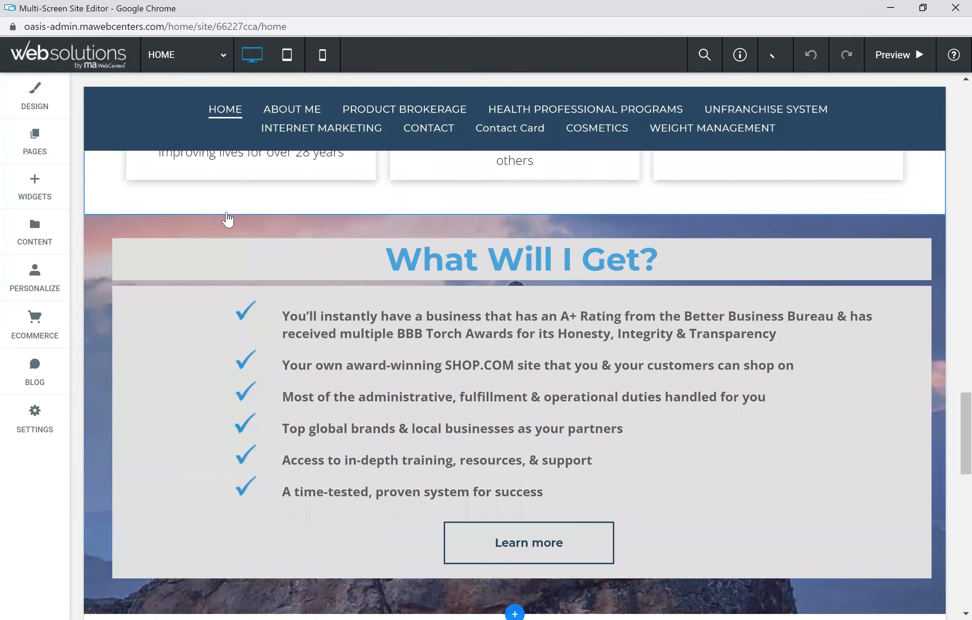
scroll(230, 218, "up", 15)
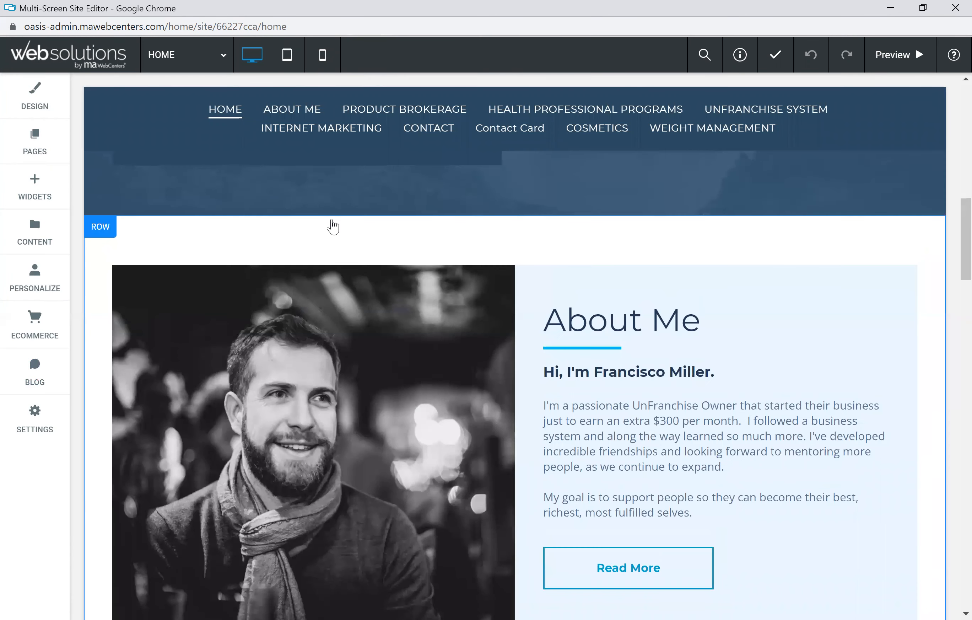
scroll(330, 223, "up", 10)
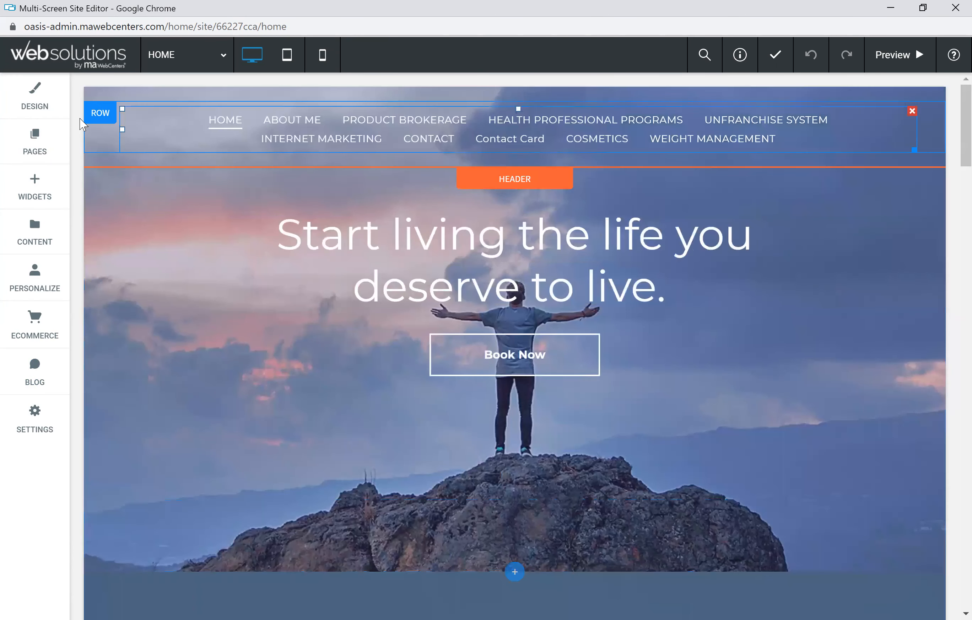
Step: Switch to editing the About Me page
left_click(44, 146)
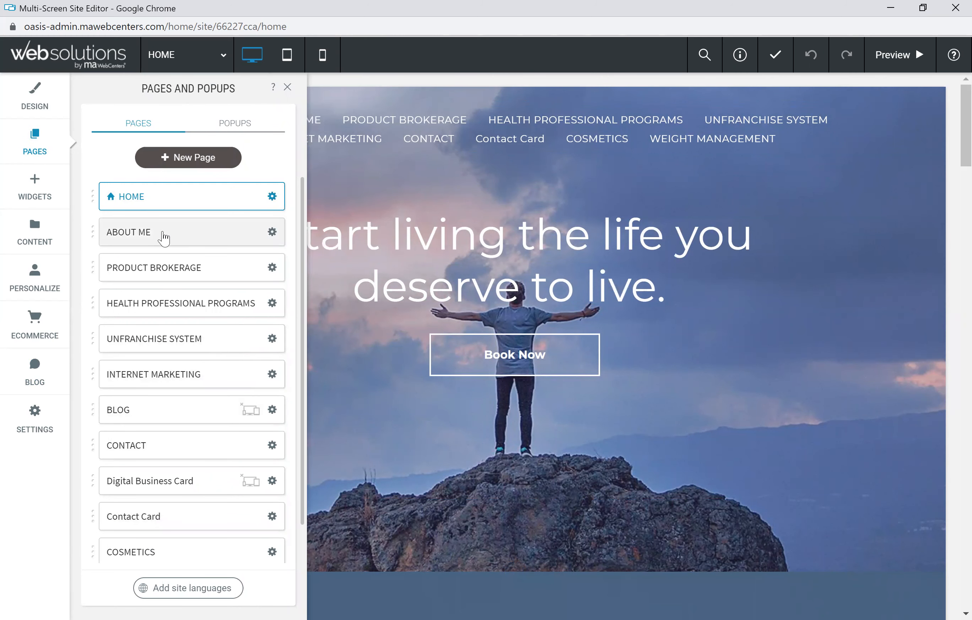
left_click(166, 237)
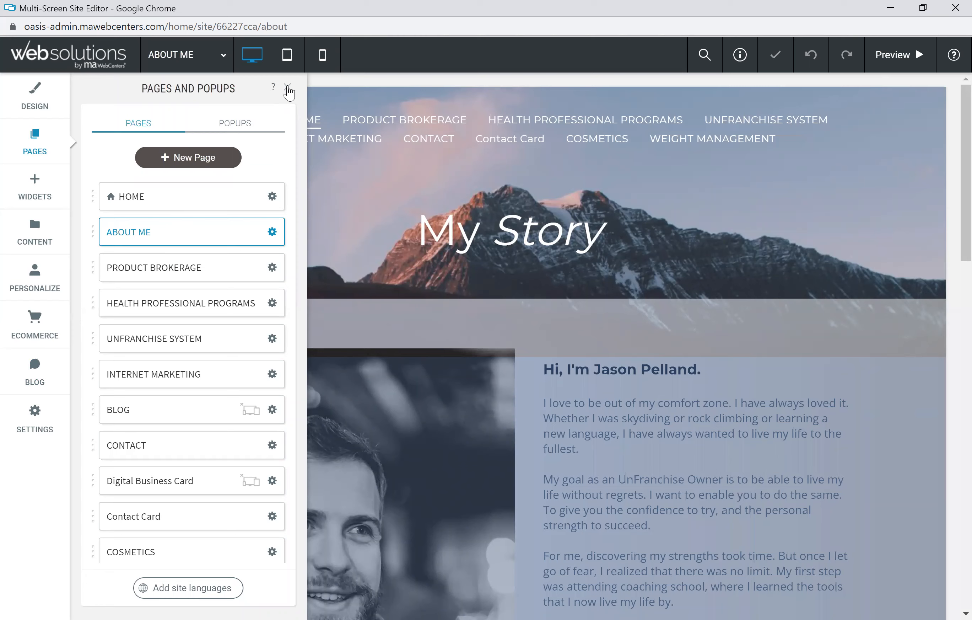
left_click(288, 88)
scroll(369, 270, "down", 6)
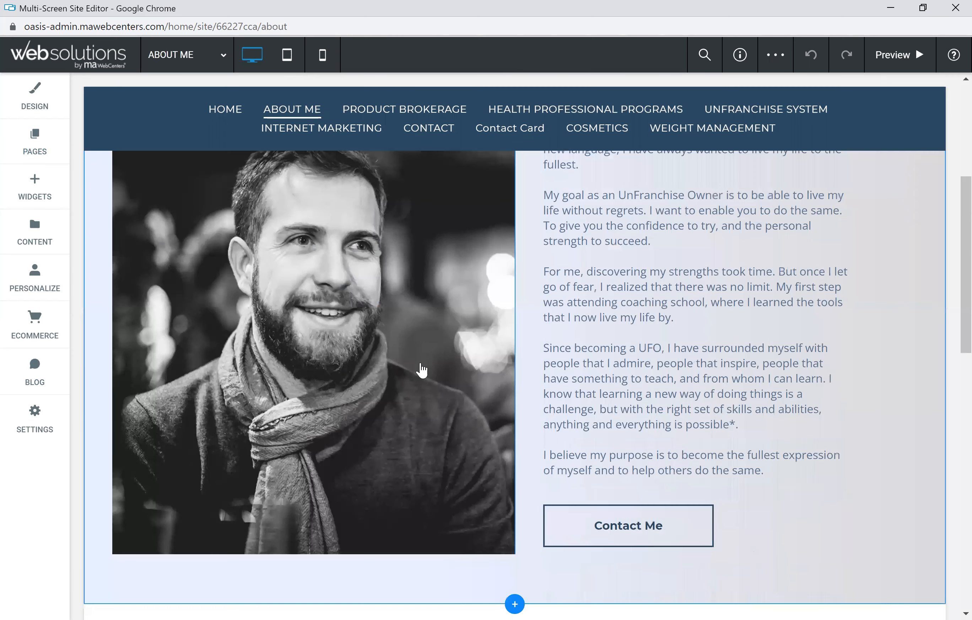
scroll(423, 370, "down", 5)
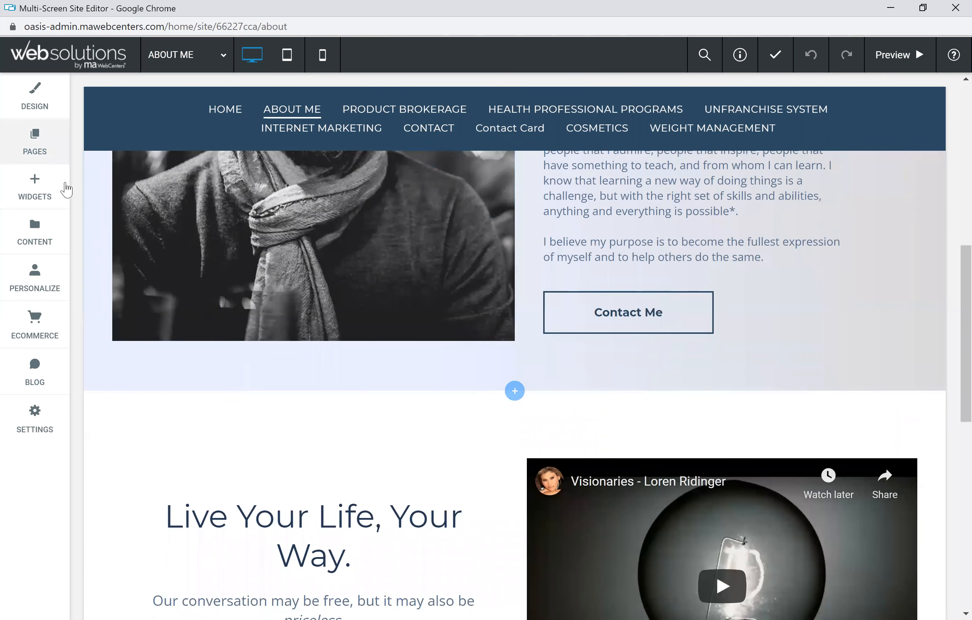
Step: Search the widgets for blog and add an All Posts widget below the About Me section
left_click(39, 187)
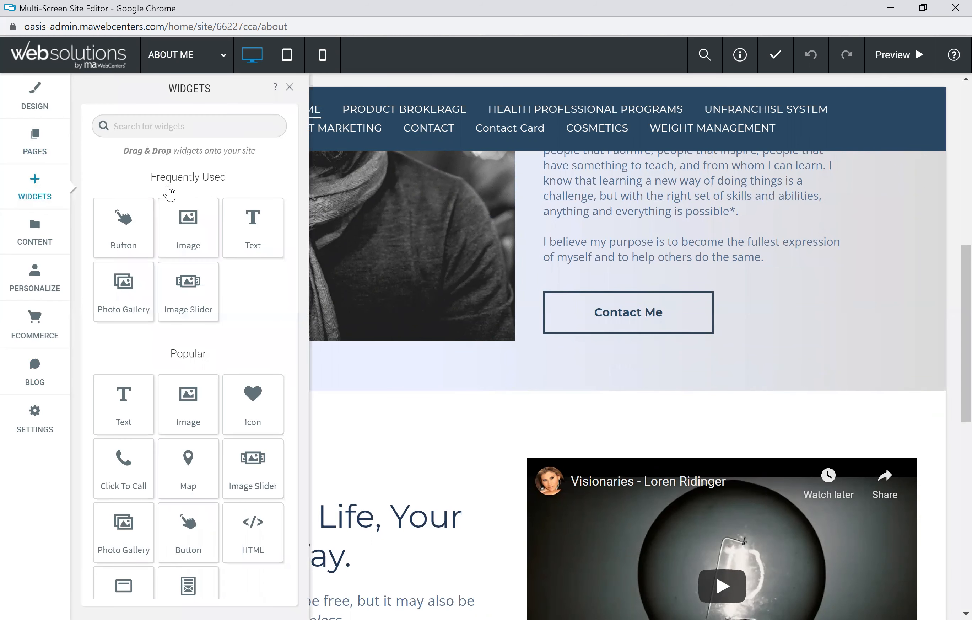
left_click(182, 126)
type("blog")
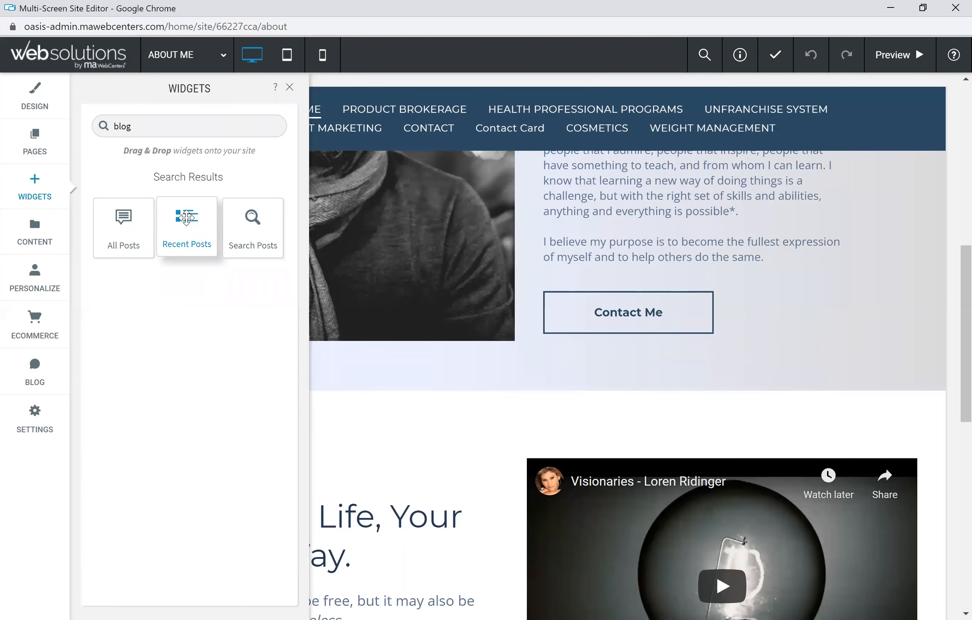
left_click_drag(186, 219, 503, 393)
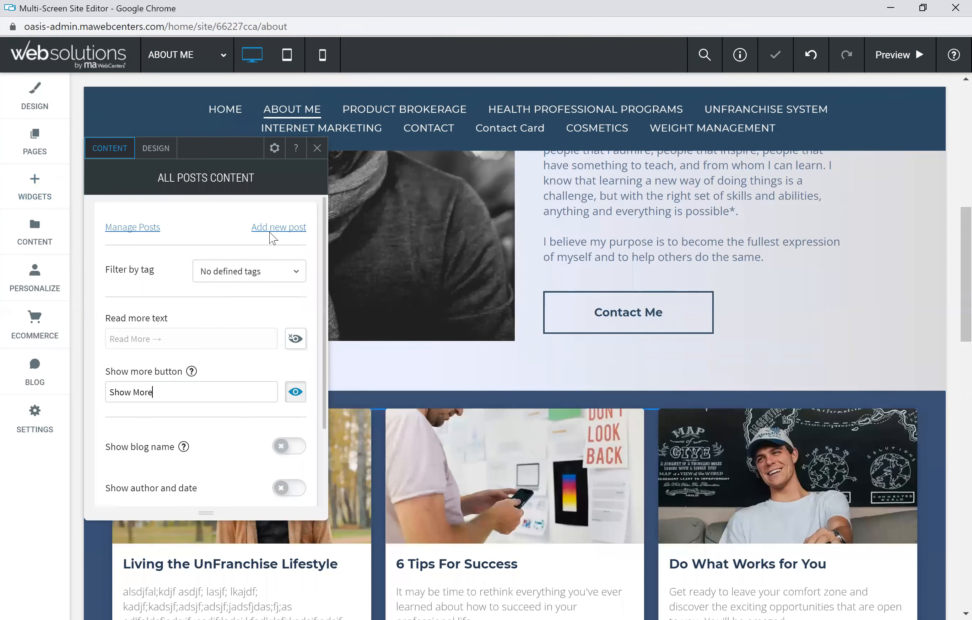
left_click(317, 148)
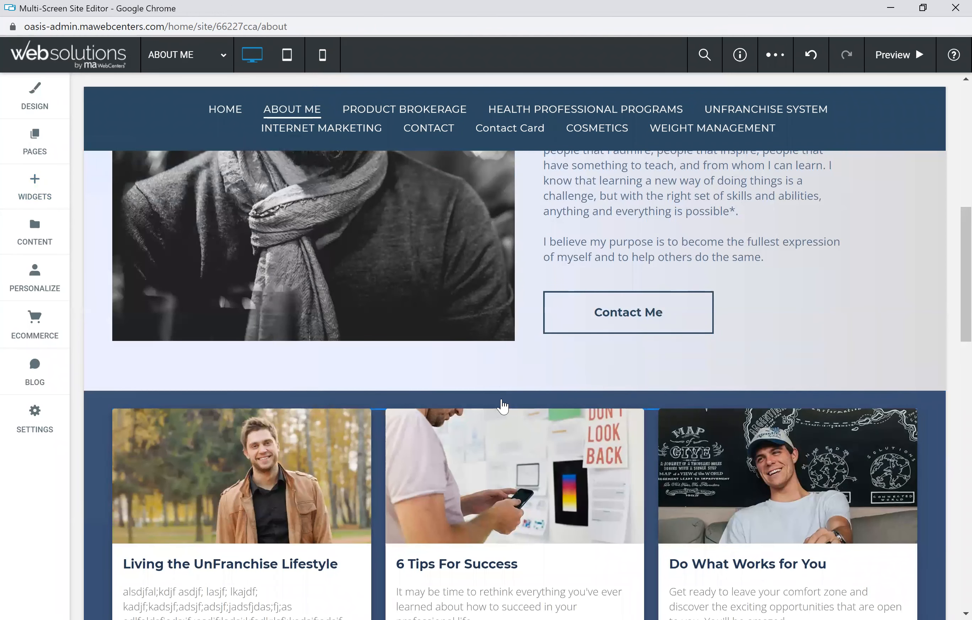
Step: Set the blog widget row's background color to the saved light blue #e9f6ff
scroll(246, 315, "down", 3)
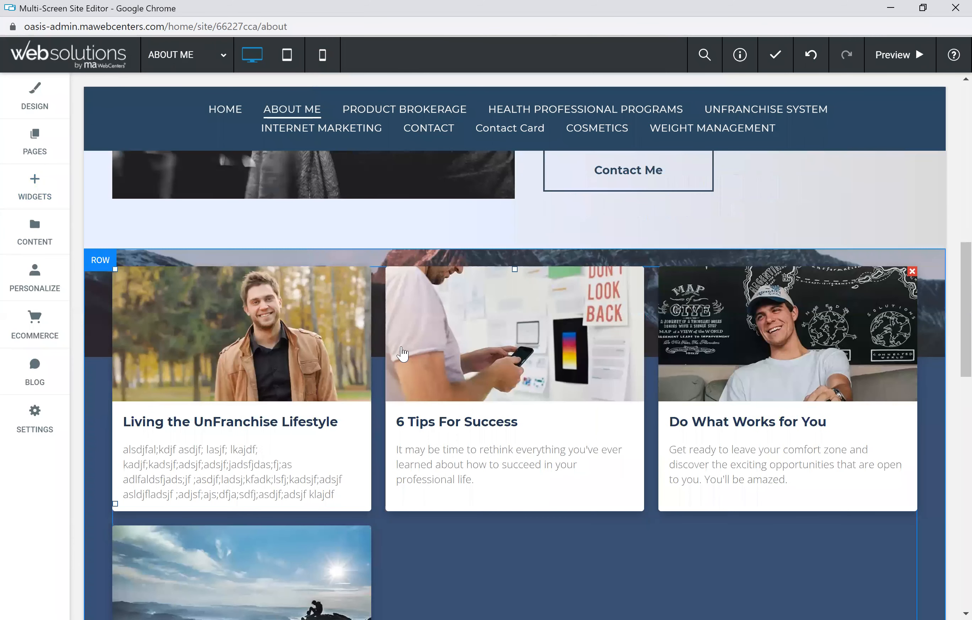
left_click(98, 266)
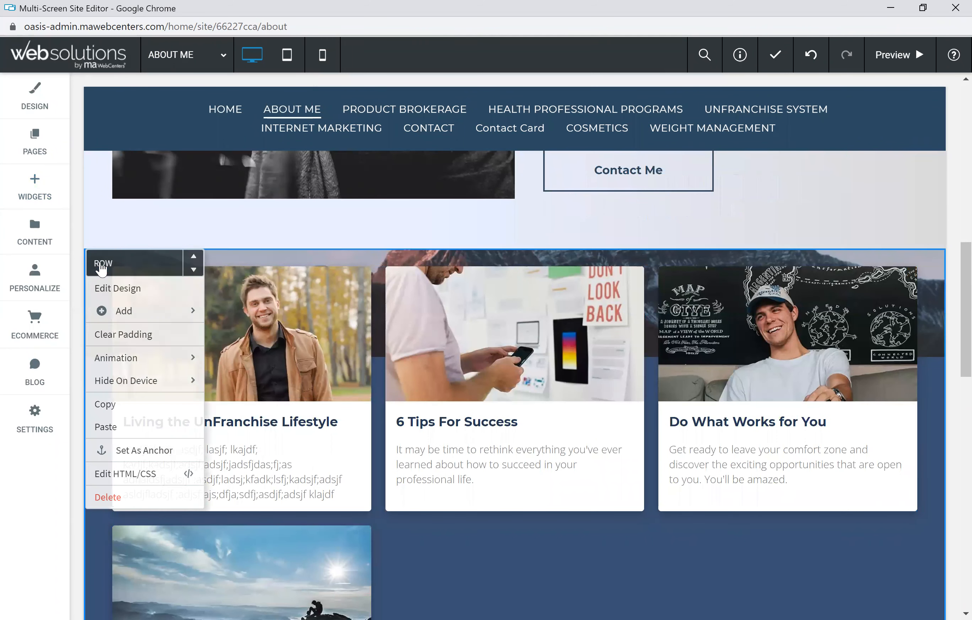
left_click(134, 289)
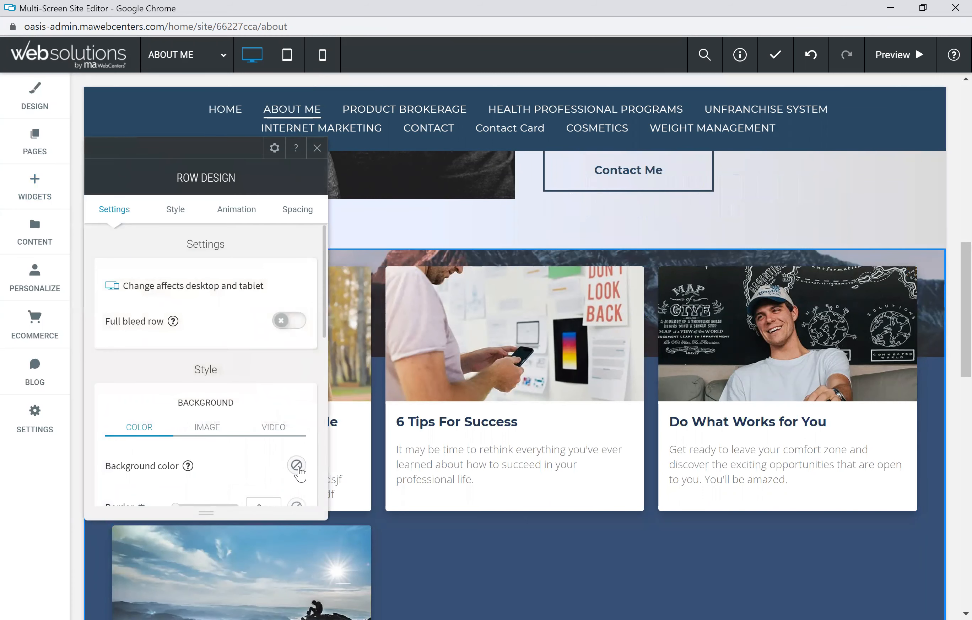
left_click(297, 466)
left_click(353, 334)
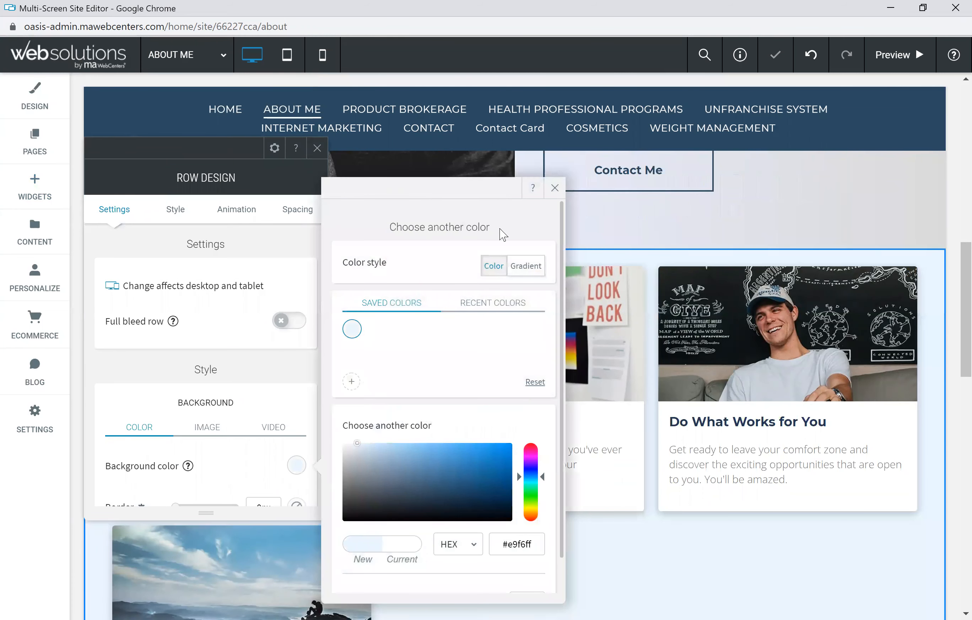
left_click(555, 188)
left_click(317, 149)
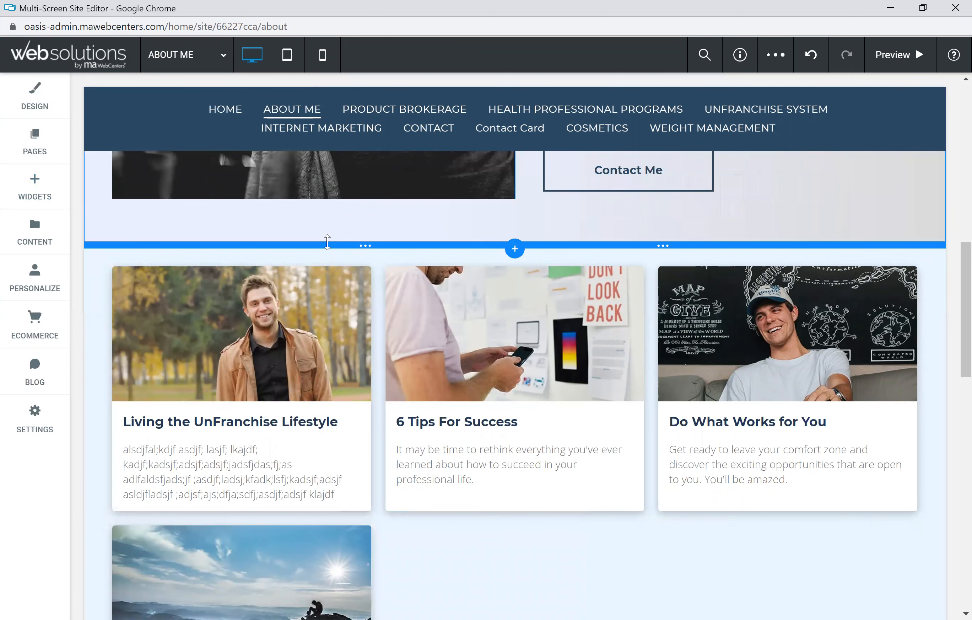
Step: Open the blog widget's content settings and turn on the Read More link text
left_click(378, 288)
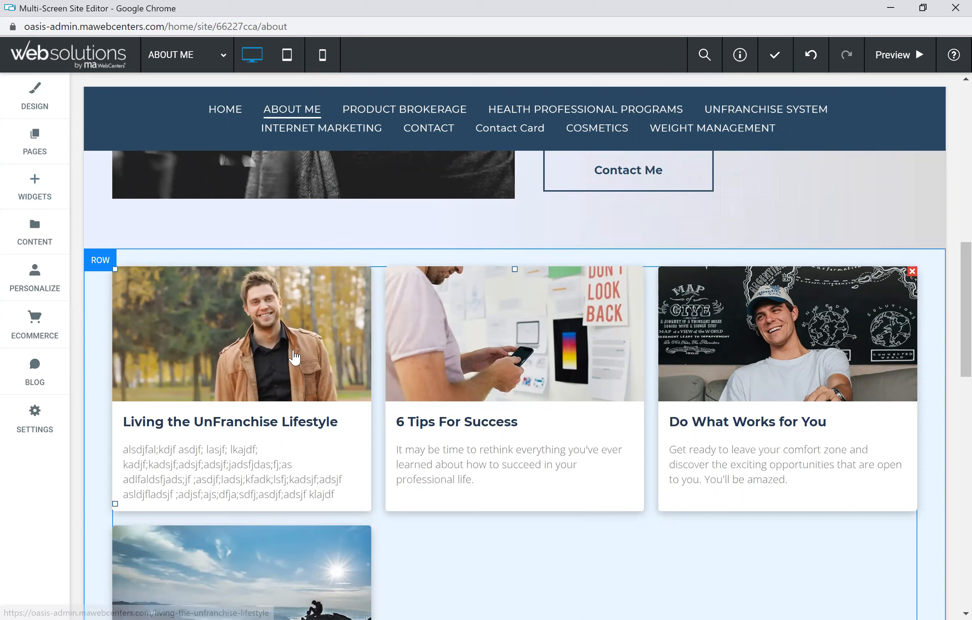
scroll(390, 373, "down", 3)
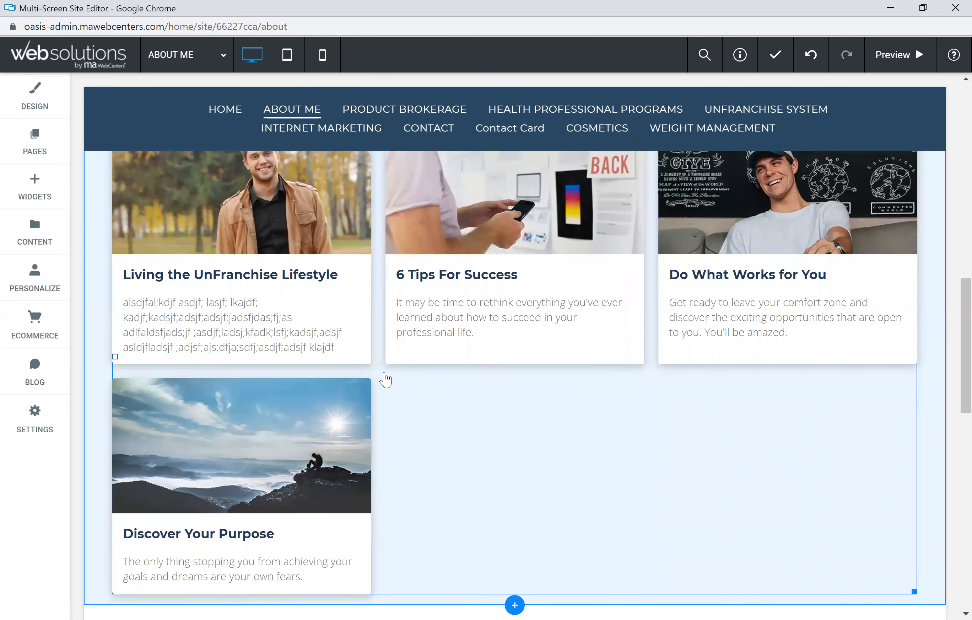
scroll(296, 235, "up", 2)
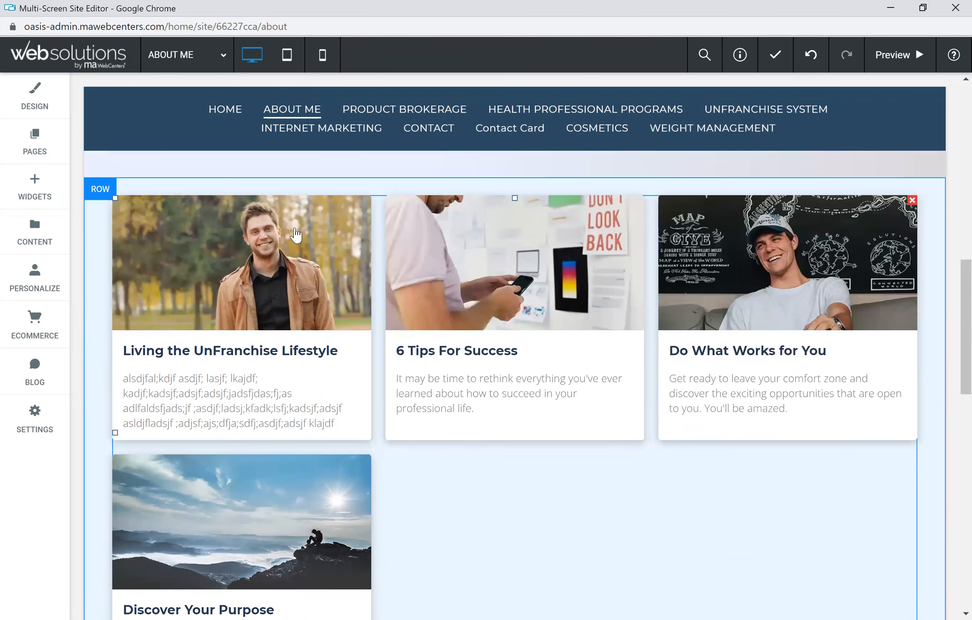
double_click(406, 453)
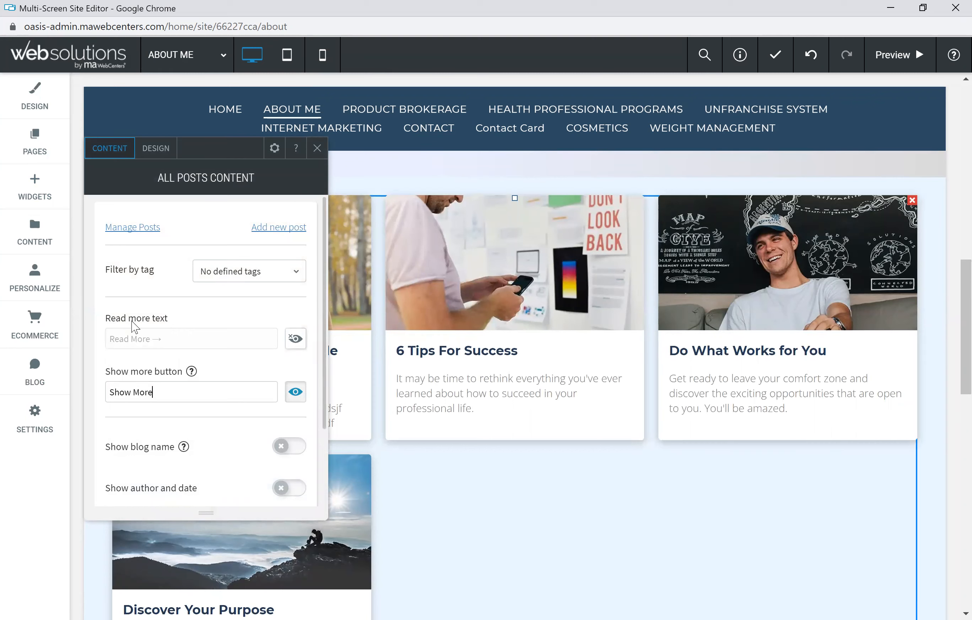
left_click(295, 339)
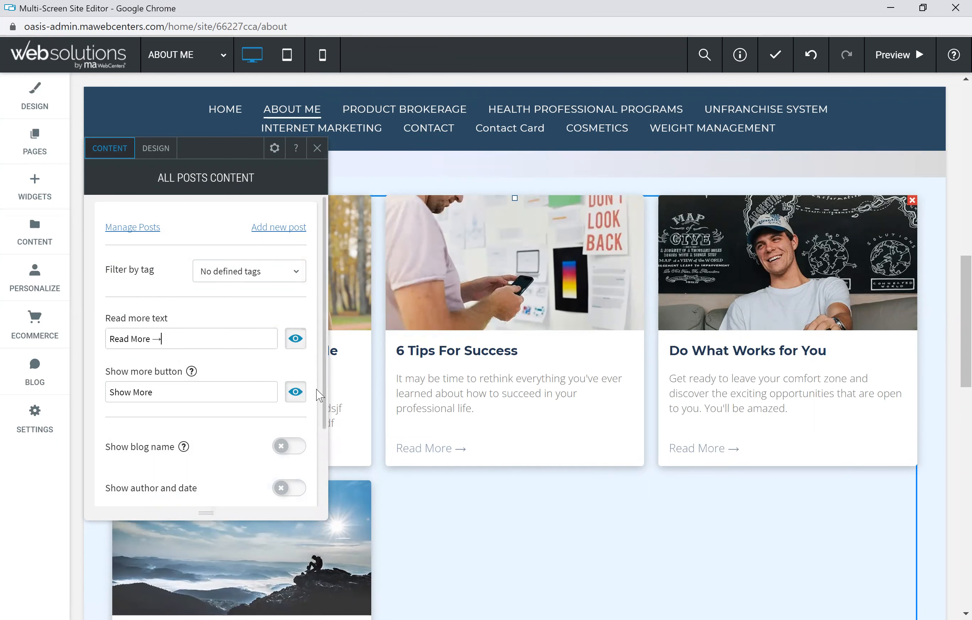
Step: Review the widget's layout options and set the number of visible posts to 3
scroll(229, 373, "down", 2)
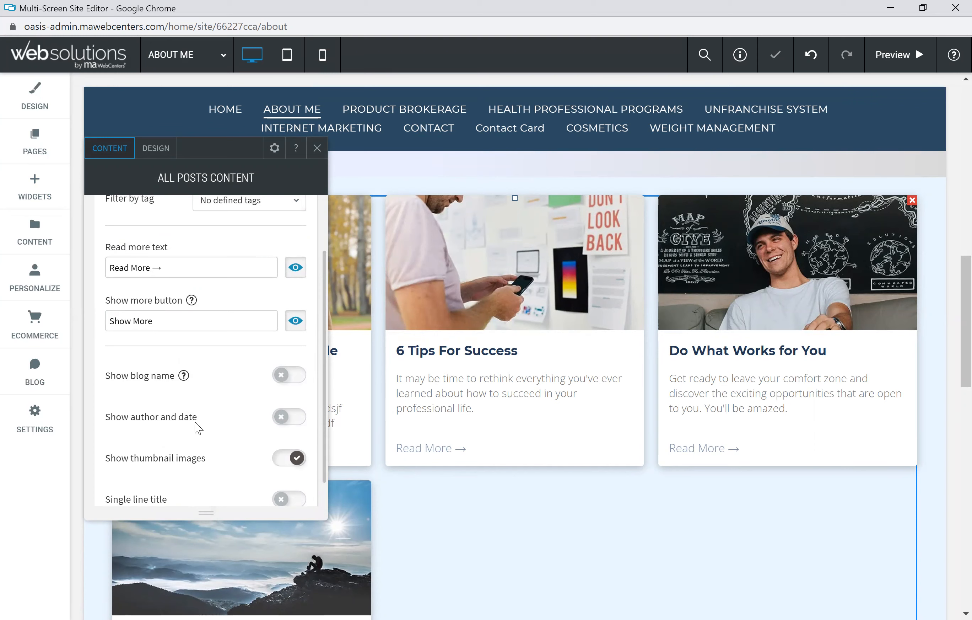
scroll(198, 429, "down", 1)
scroll(223, 417, "up", 3)
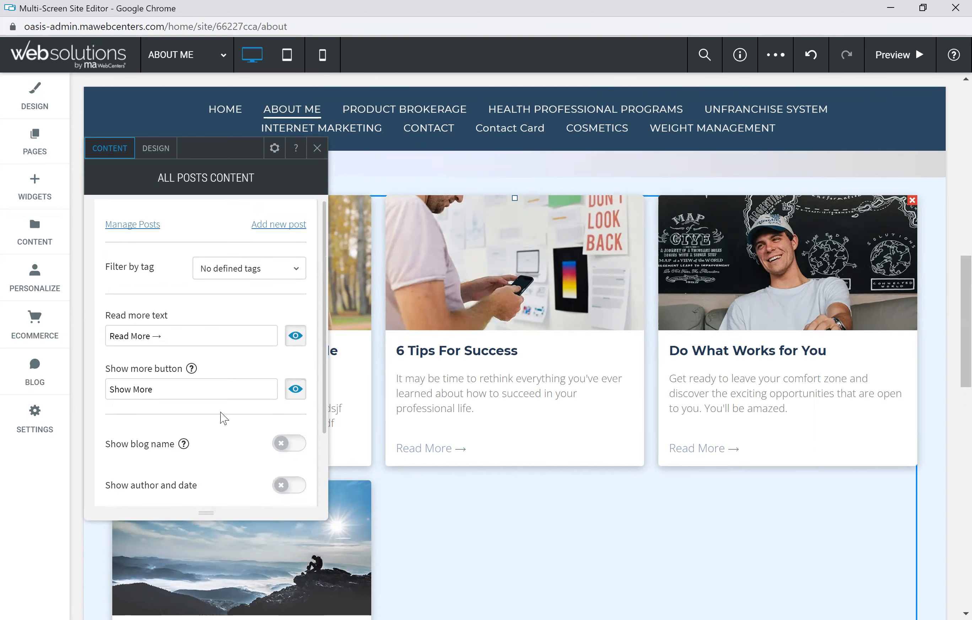
left_click(156, 150)
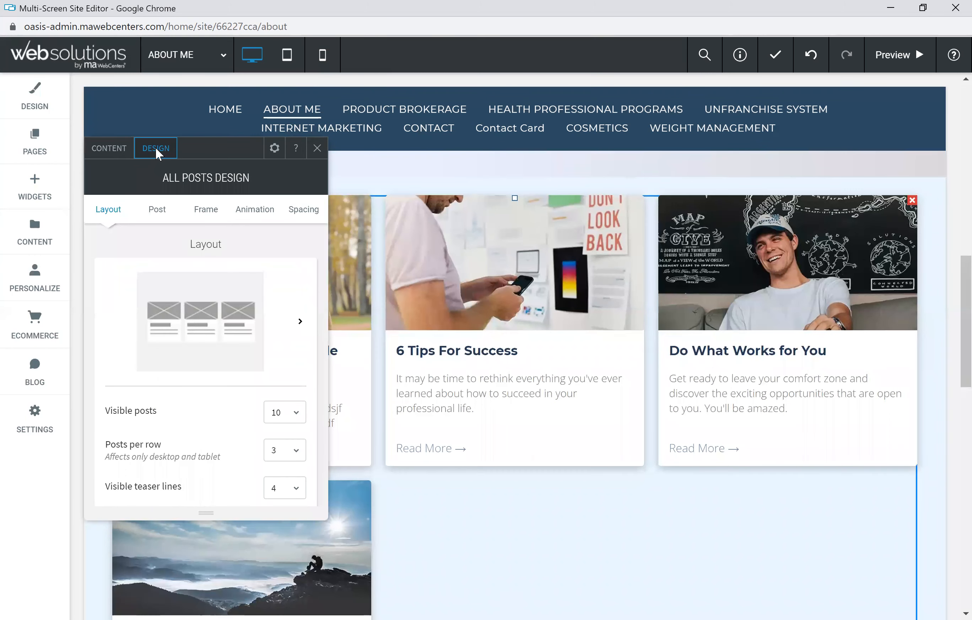
left_click(300, 327)
scroll(457, 386, "down", 3)
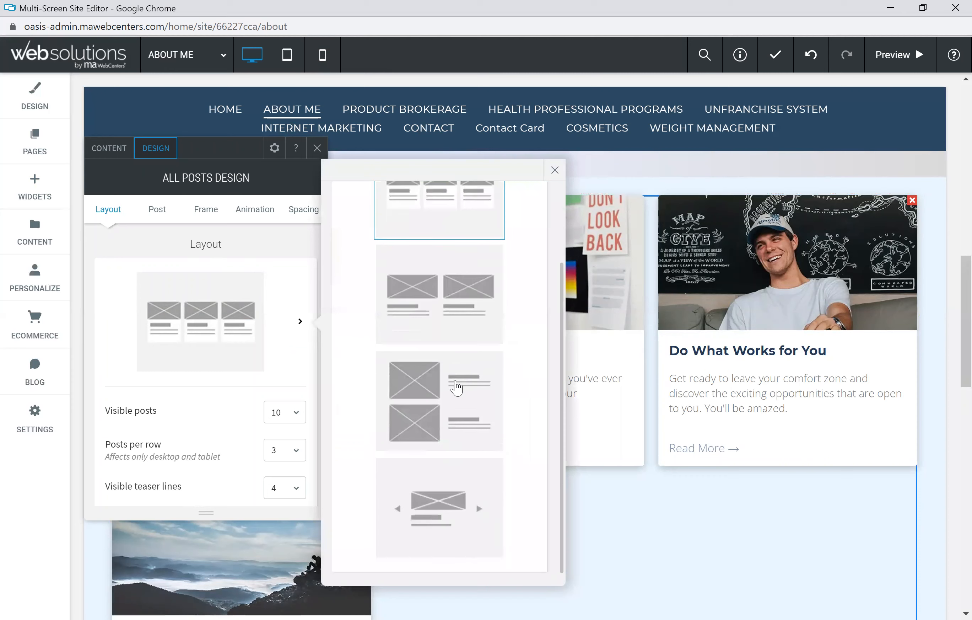
scroll(458, 453, "up", 3)
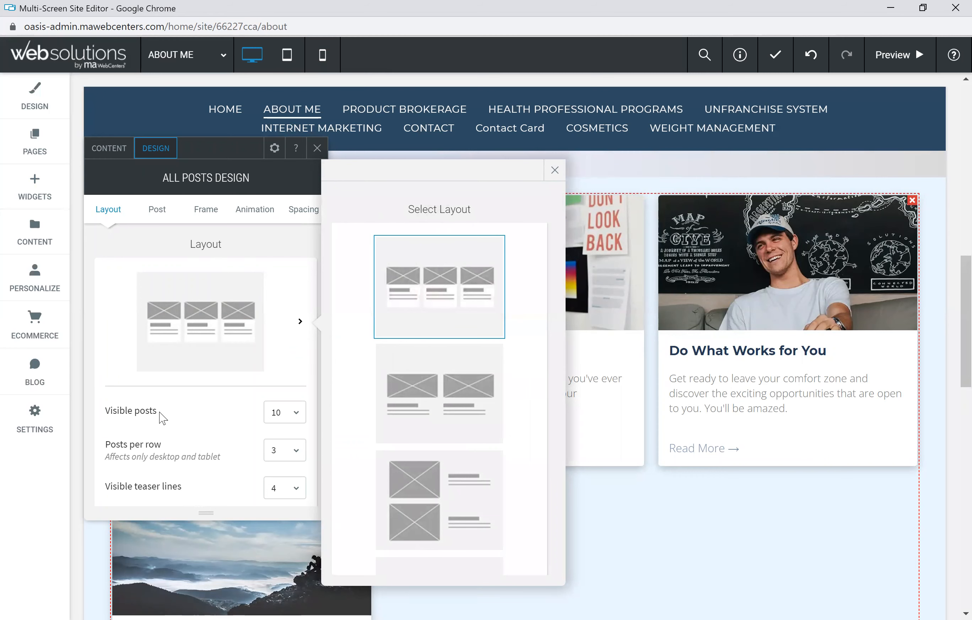
left_click(298, 414)
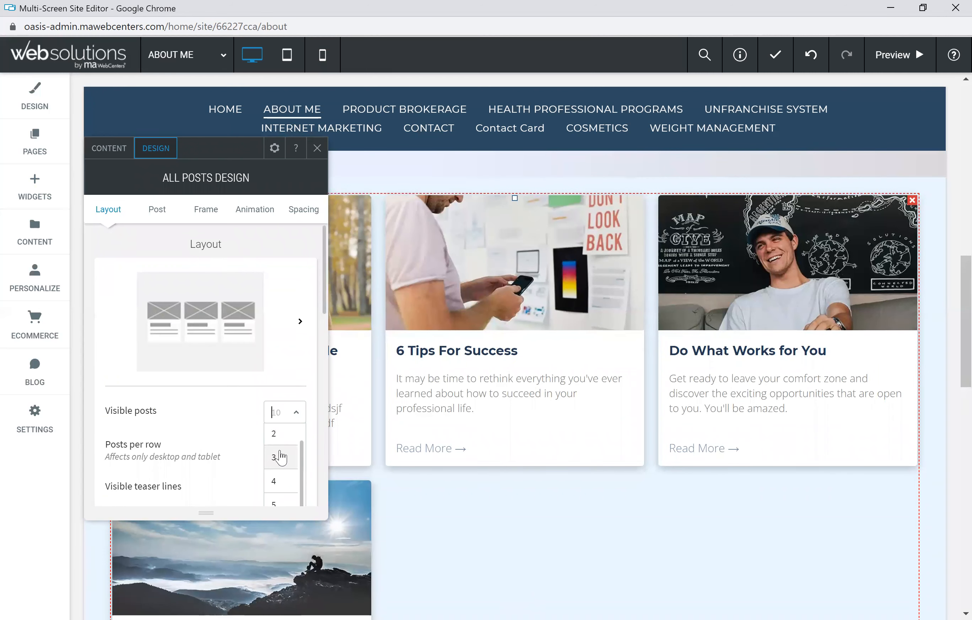
left_click(275, 458)
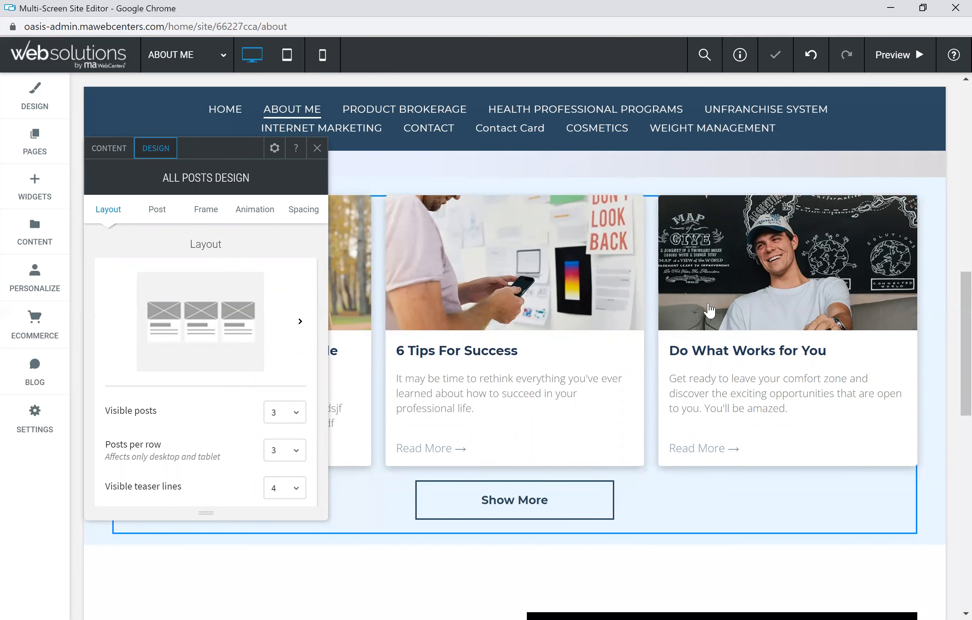
Step: Set the blog widget's visible posts to 4 and posts per row to 2
scroll(255, 420, "down", 2)
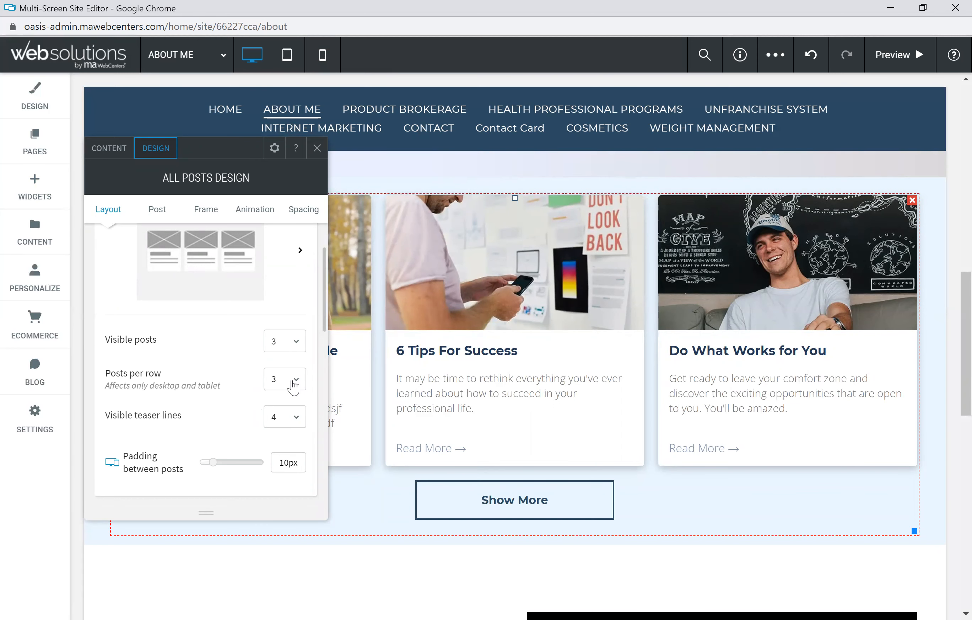
left_click(300, 342)
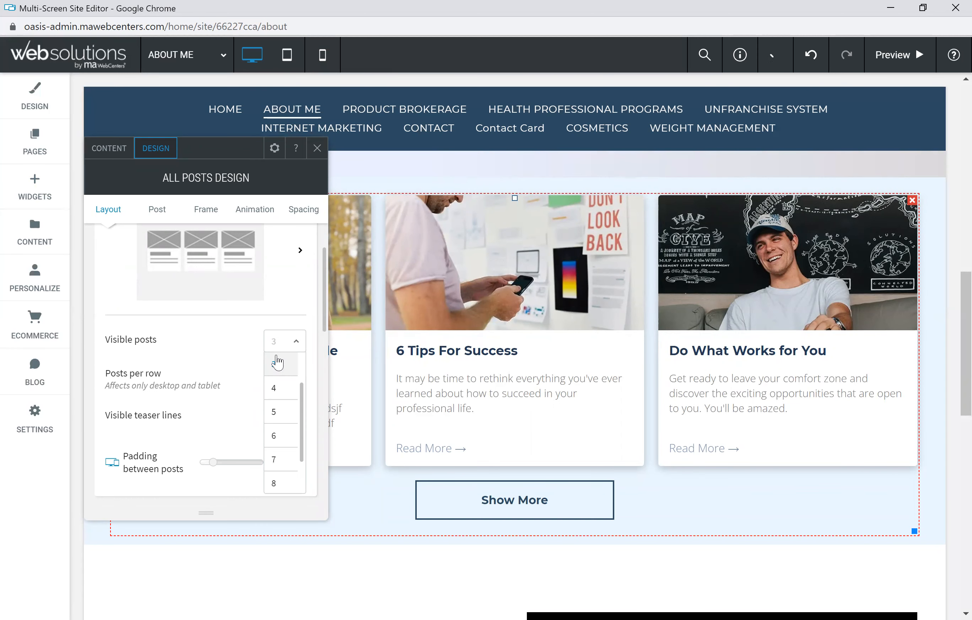
left_click(278, 395)
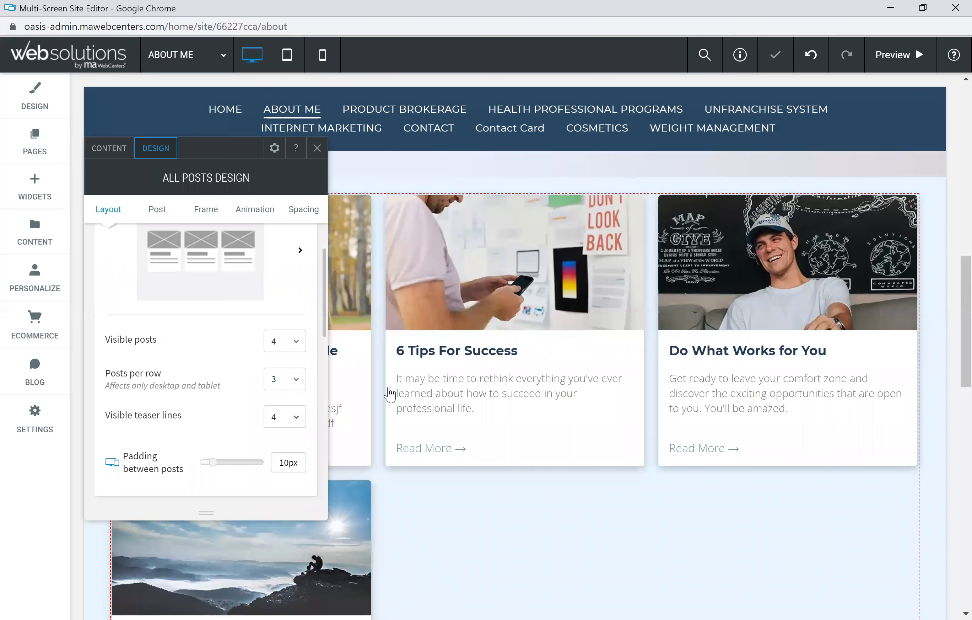
left_click(298, 381)
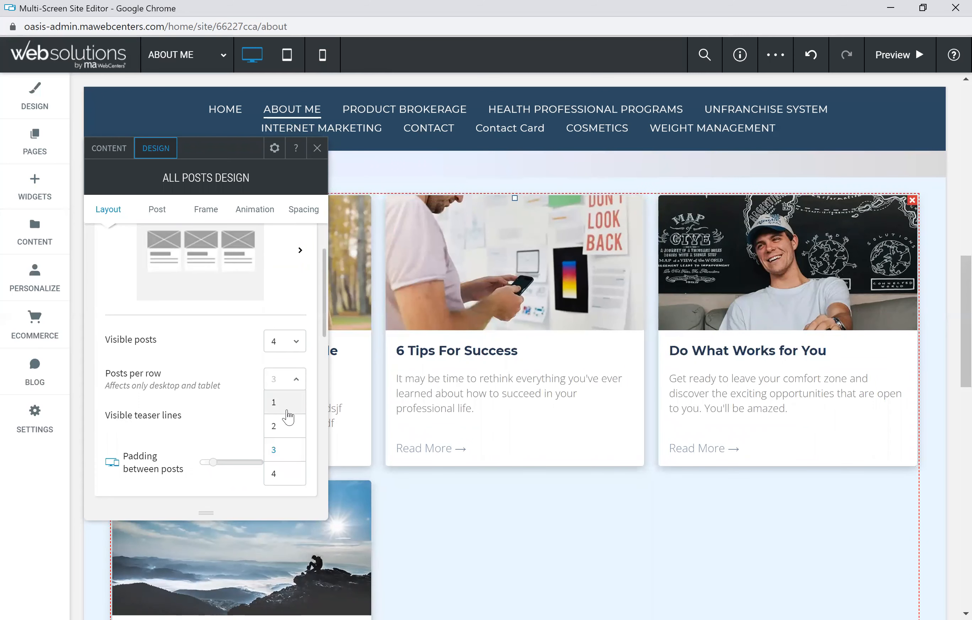
left_click(287, 429)
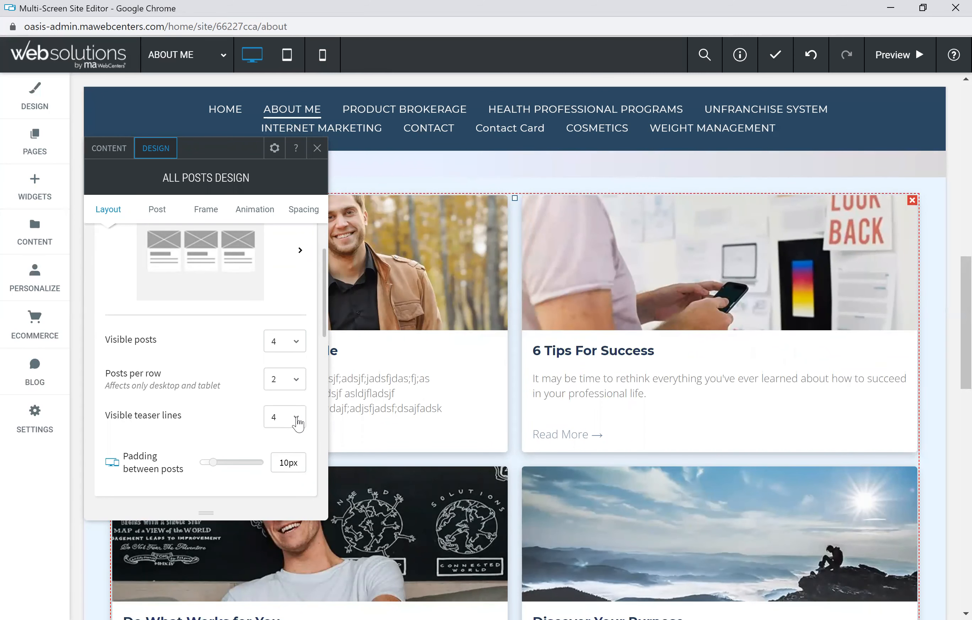
Step: Set the padding between posts to 25 px and expand the post Text design options
mouse_move(220, 463)
left_mouse_down()
mouse_move(240, 463)
mouse_move(220, 464)
left_mouse_up()
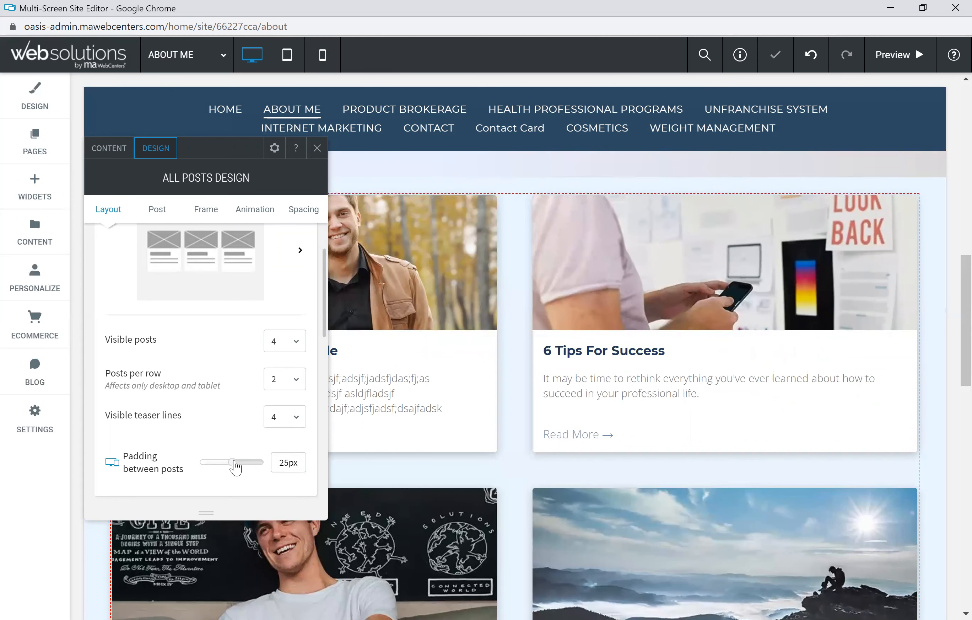
scroll(238, 422, "down", 3)
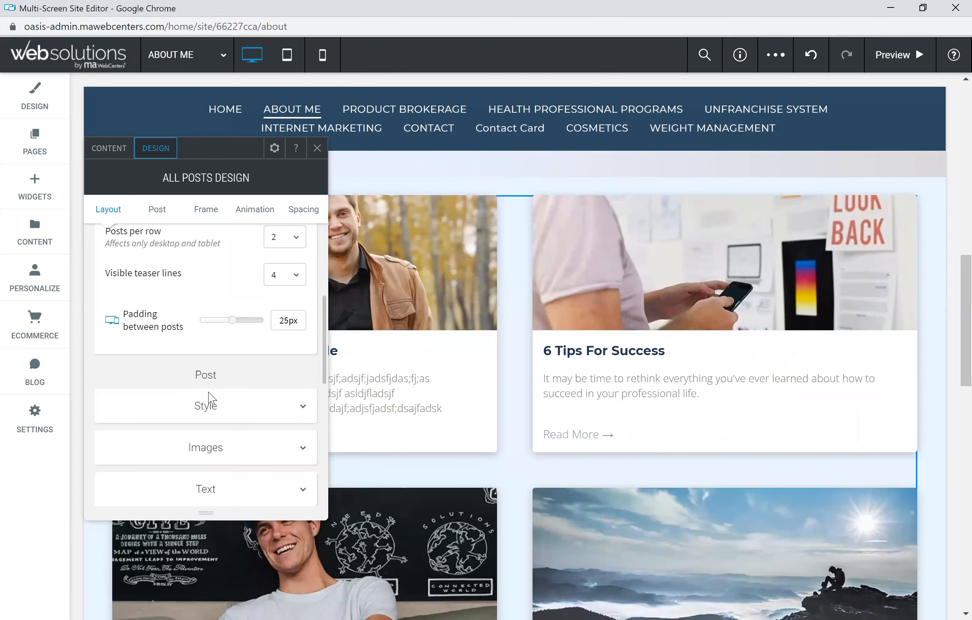
scroll(210, 398, "down", 2)
scroll(205, 395, "down", 2)
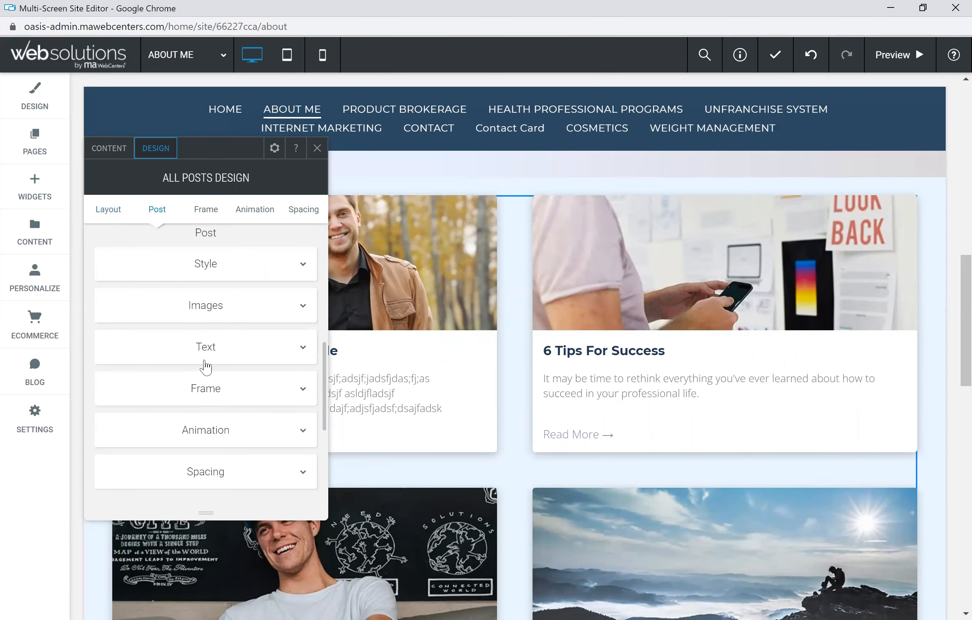
left_click(208, 359)
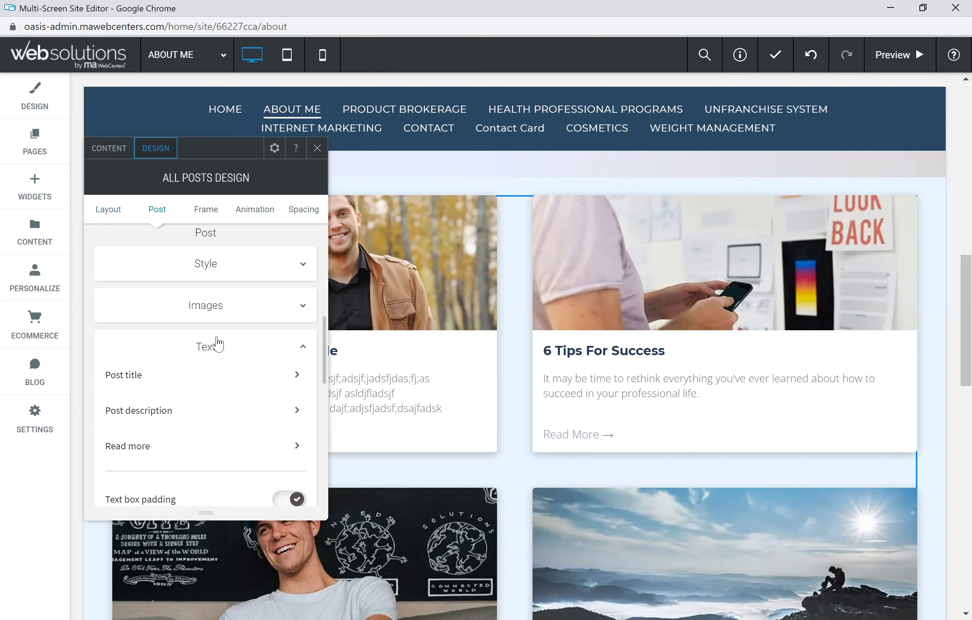
left_click(208, 350)
scroll(229, 371, "down", 5)
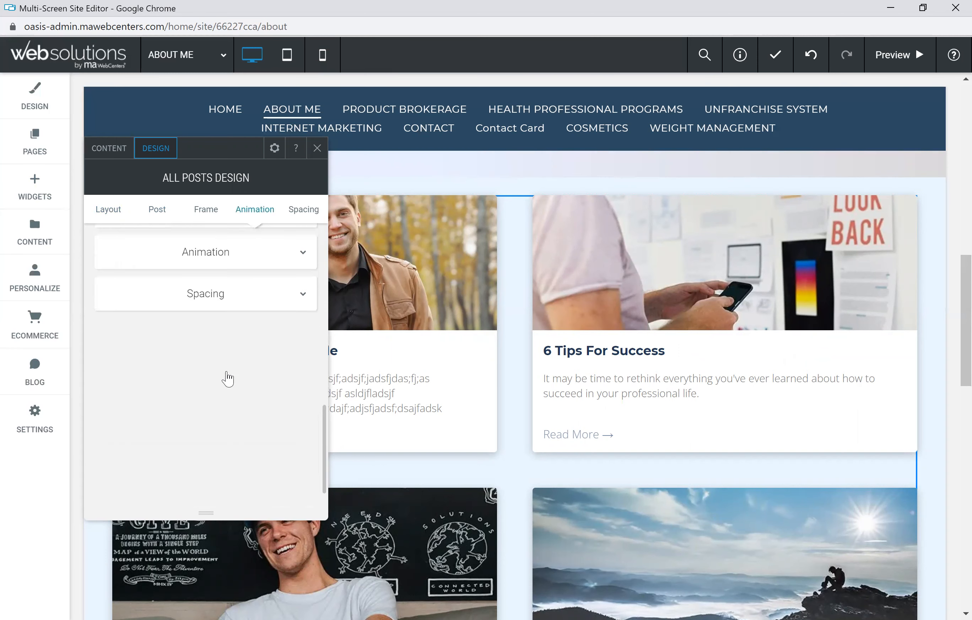
scroll(225, 378, "up", 10)
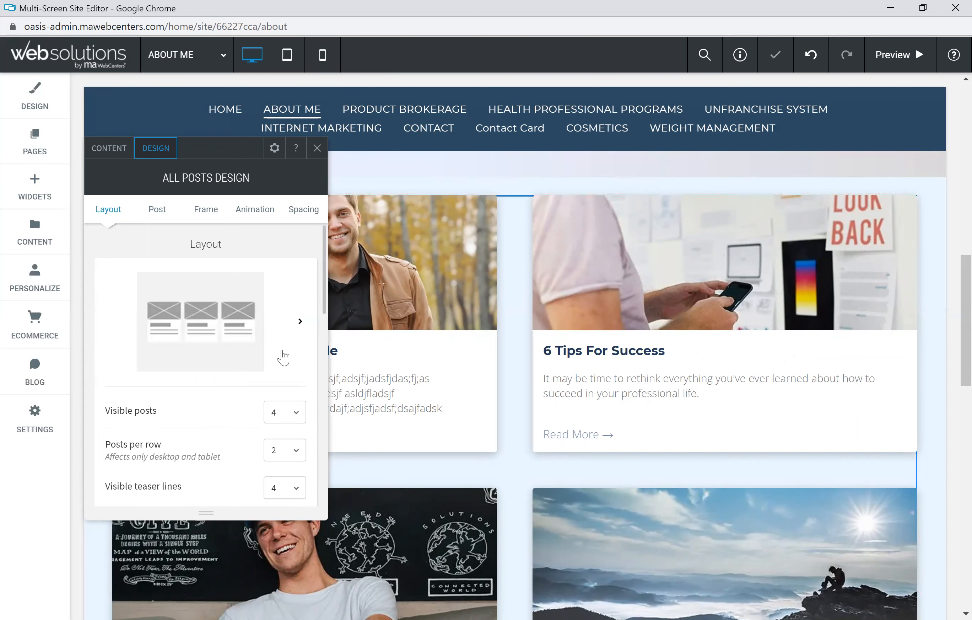
Step: Set visible posts to 3 and posts per row to 3, and close the widget design settings
left_click(298, 418)
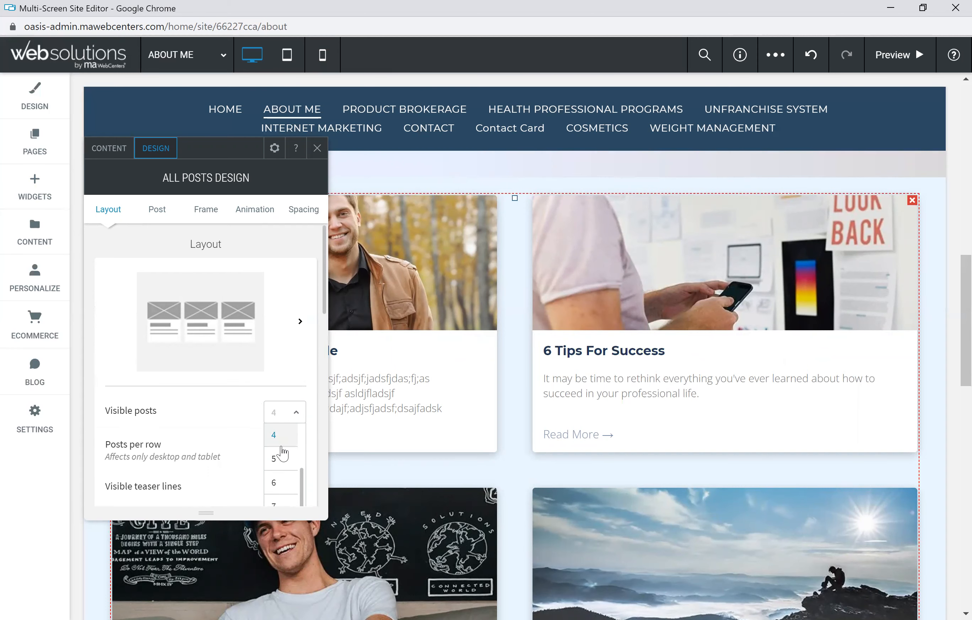
left_click(278, 477)
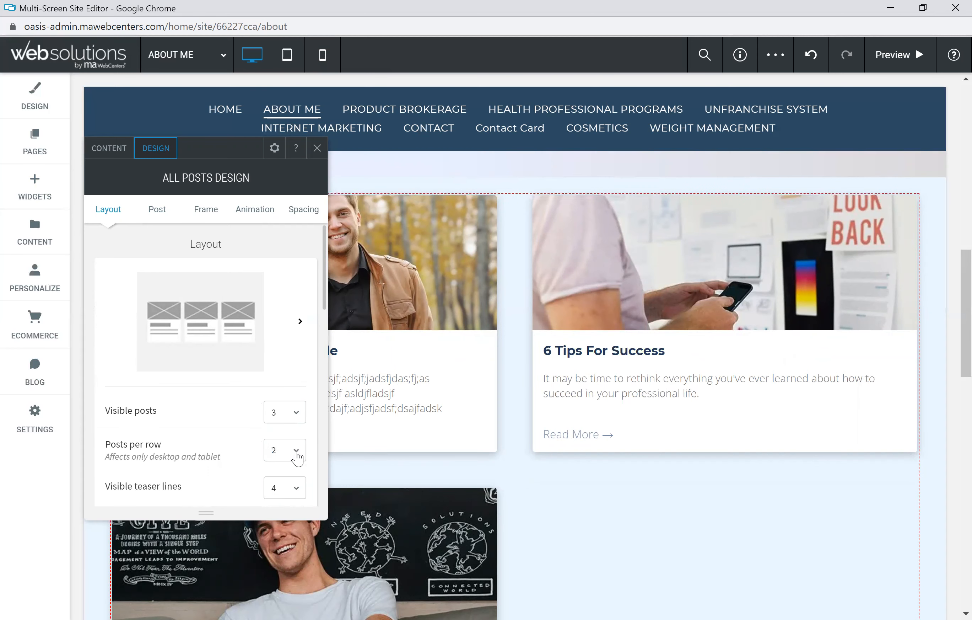
left_click(287, 448)
scroll(245, 451, "down", 2)
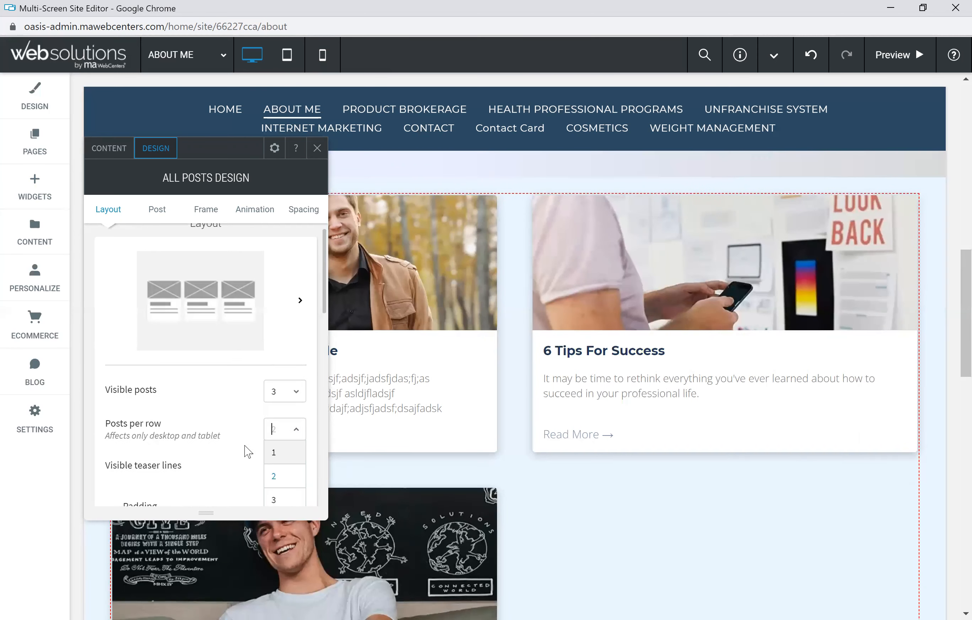
left_click(282, 449)
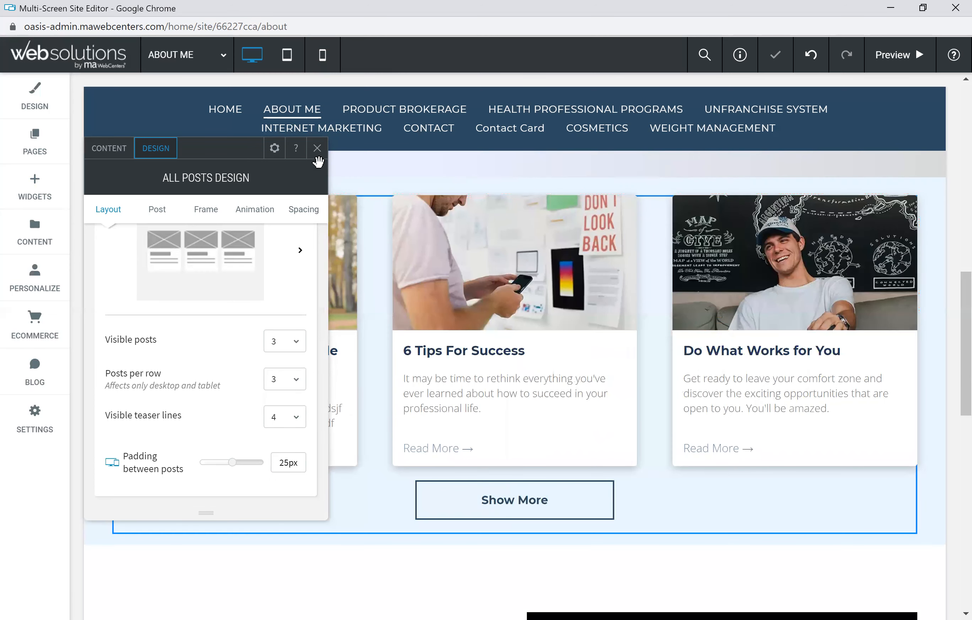
left_click(318, 153)
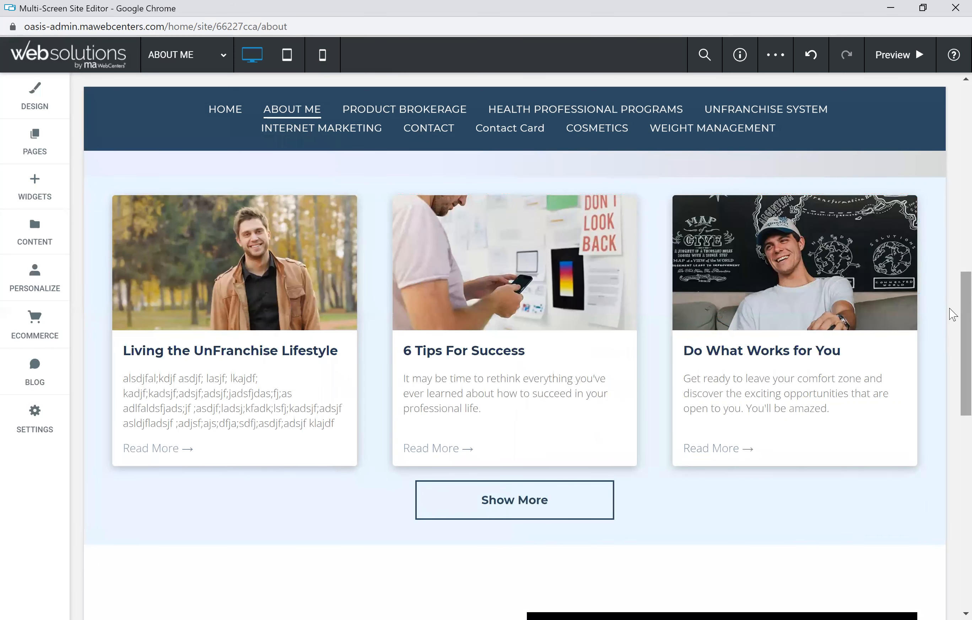
Step: Search the widgets for blog and add a Search Posts widget above the blog posts row
scroll(951, 286, "up", 1)
scroll(953, 262, "up", 10)
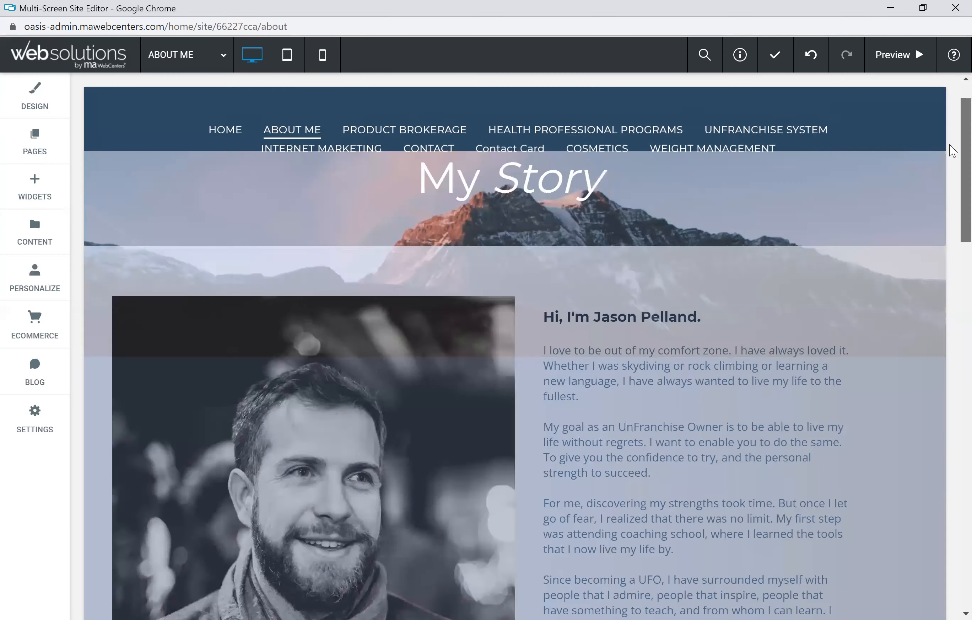
scroll(952, 171, "down", 15)
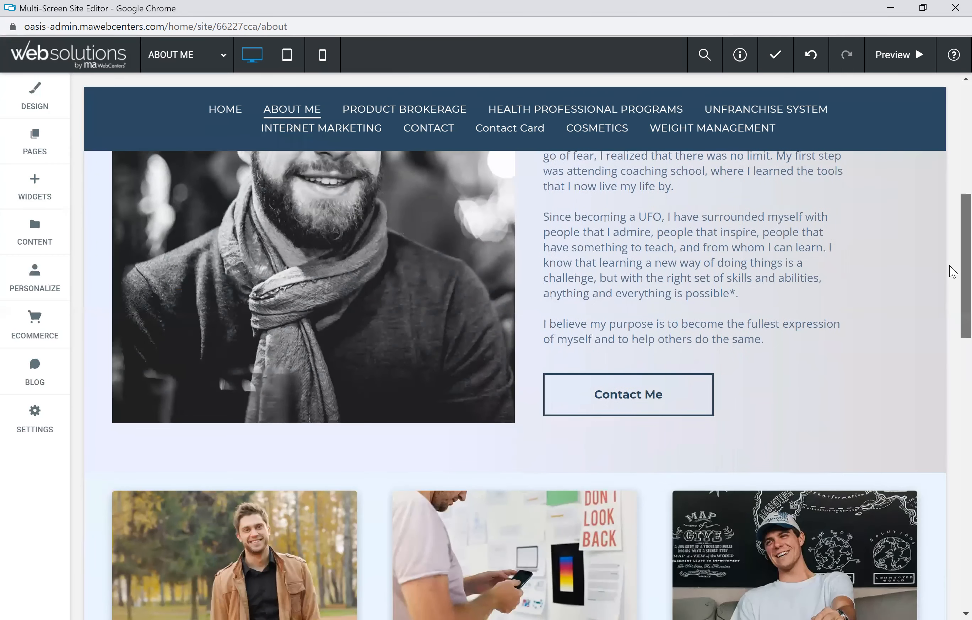
scroll(952, 310, "down", 4)
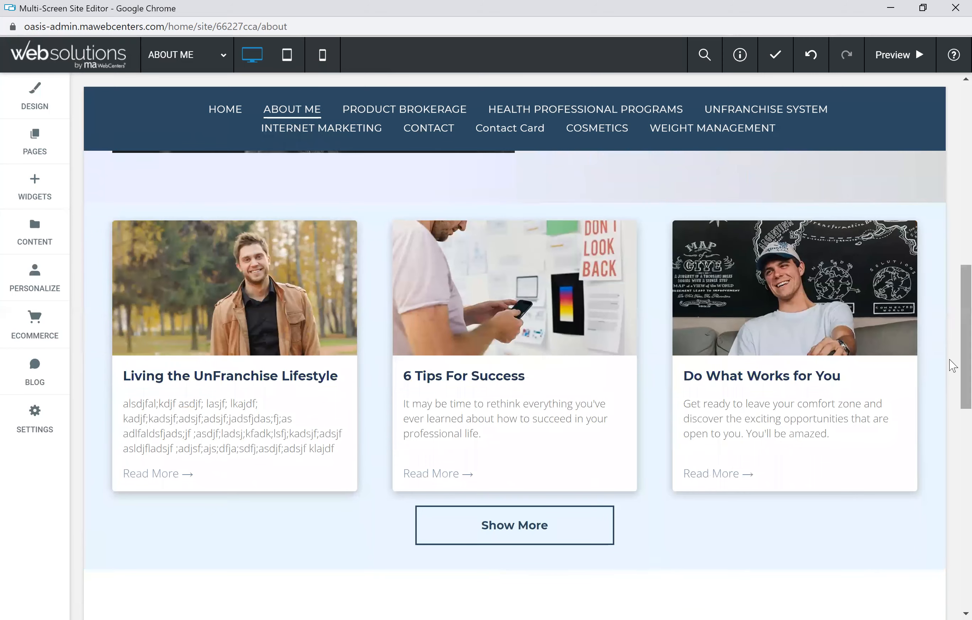
scroll(953, 320, "up", 4)
scroll(470, 358, "down", 2)
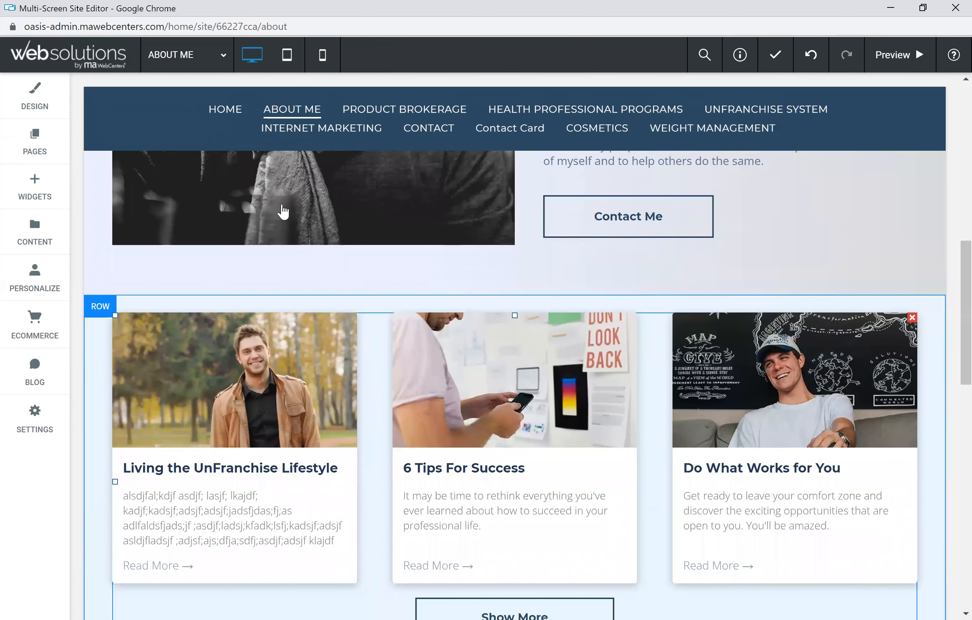
left_click(35, 189)
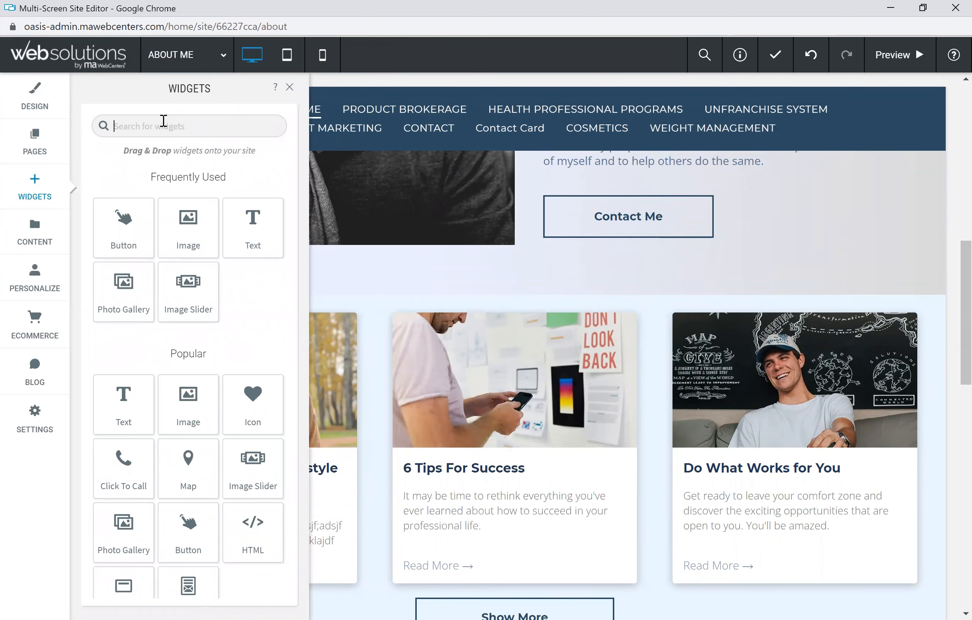
type("blog")
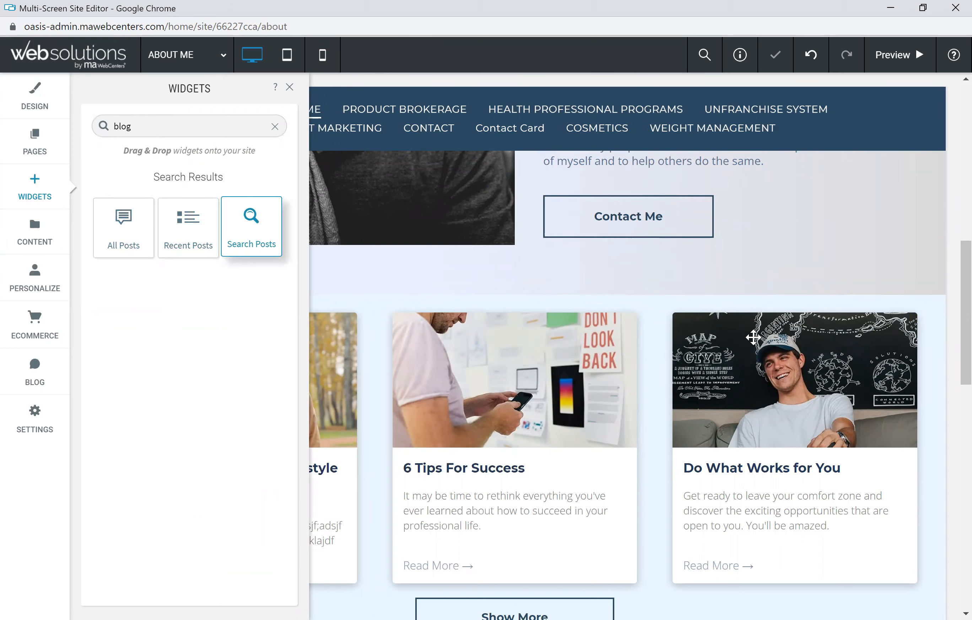
left_click_drag(753, 338, 670, 327)
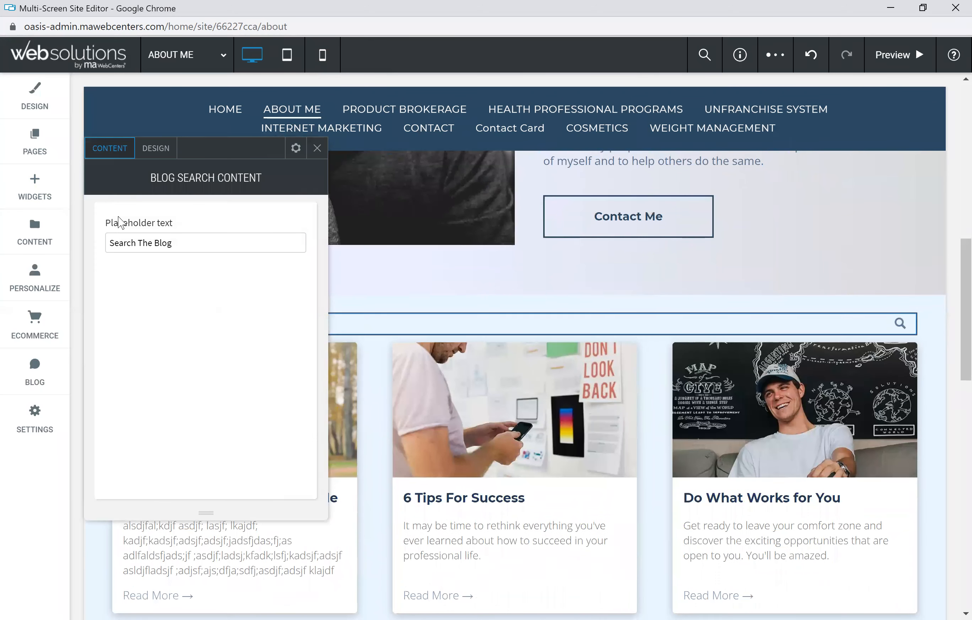
left_click(317, 150)
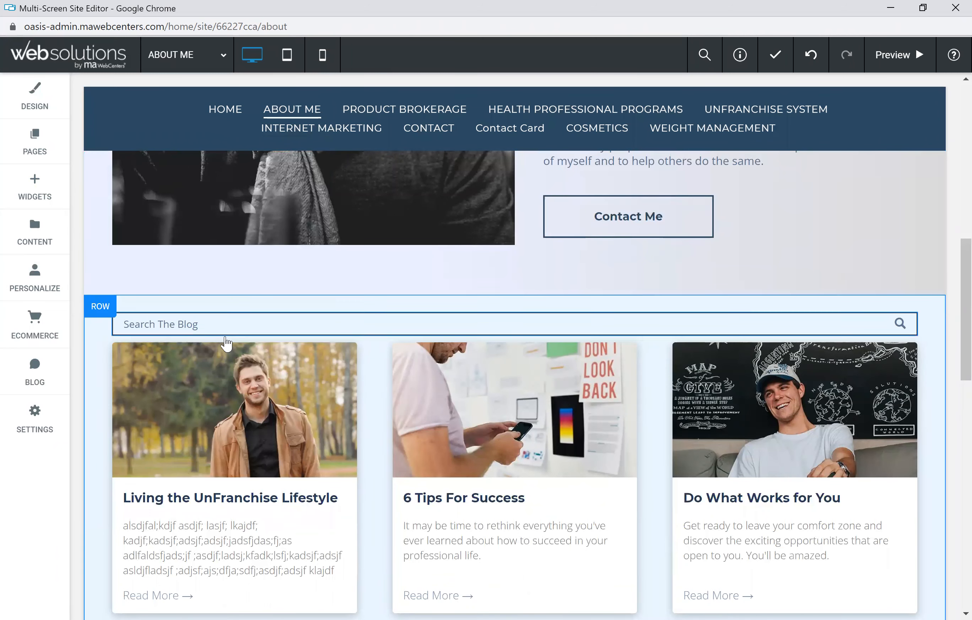
Step: Review the blog search bar and post cards on the About Me page
left_click(200, 324)
left_click(388, 413)
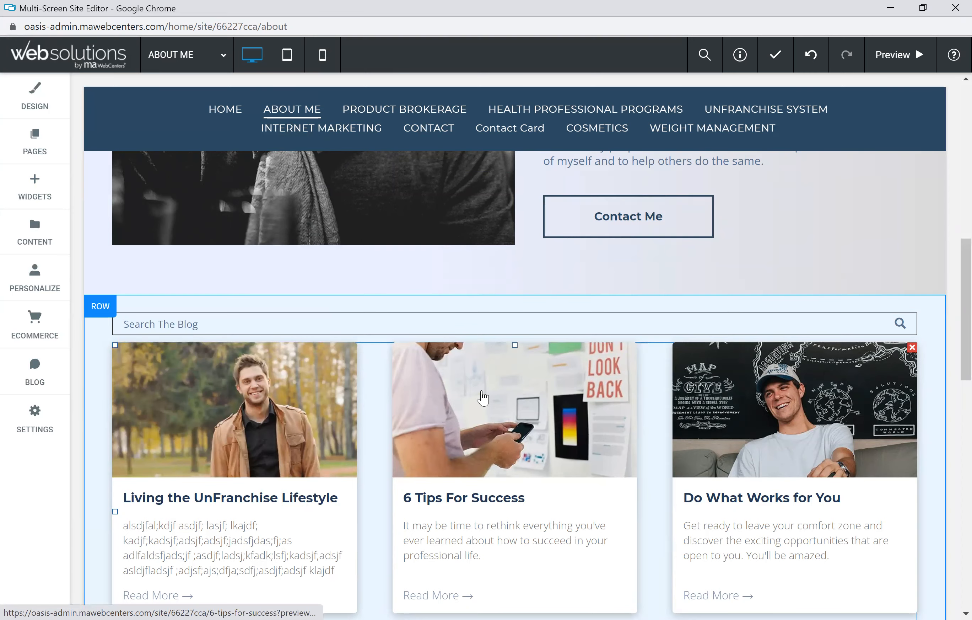
scroll(483, 398, "down", 5)
scroll(474, 392, "up", 5)
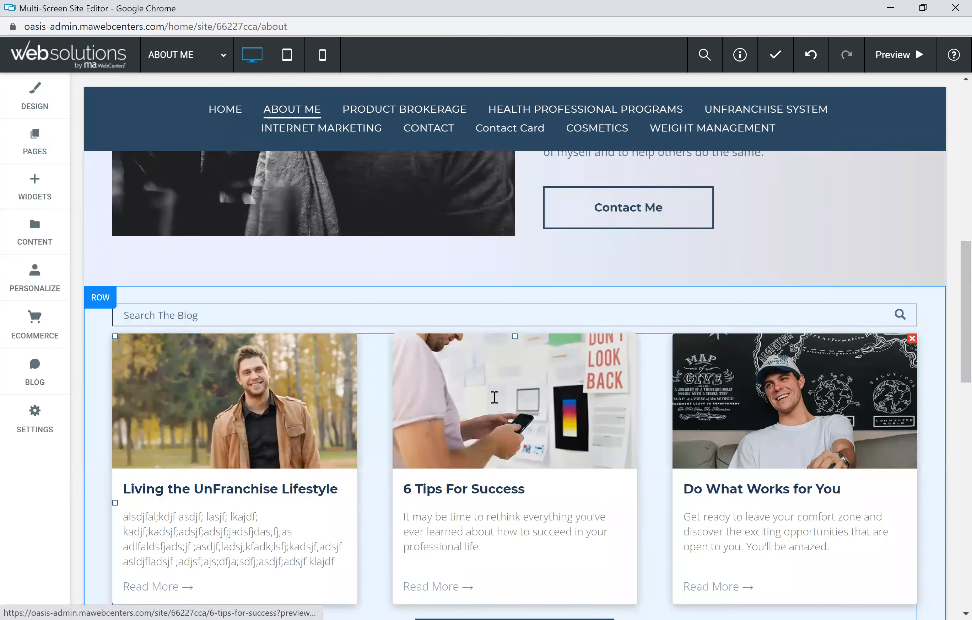
scroll(494, 397, "up", 7)
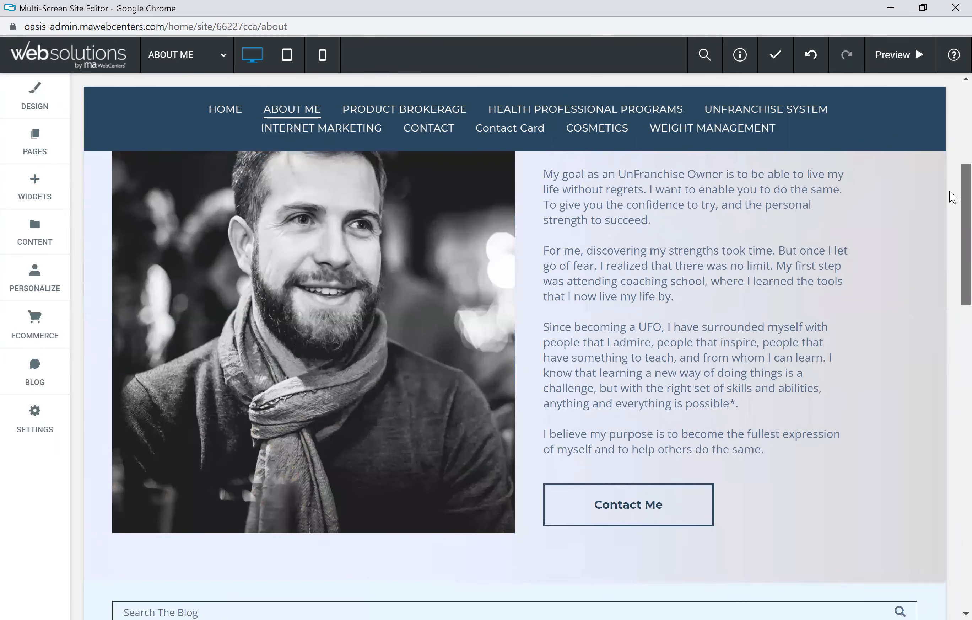
scroll(629, 306, "up", 7)
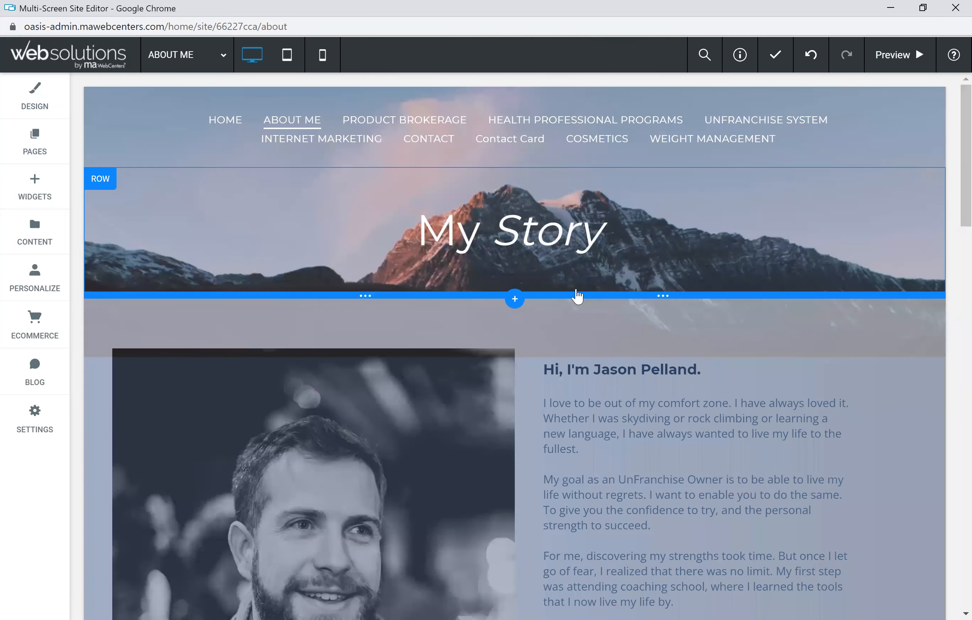